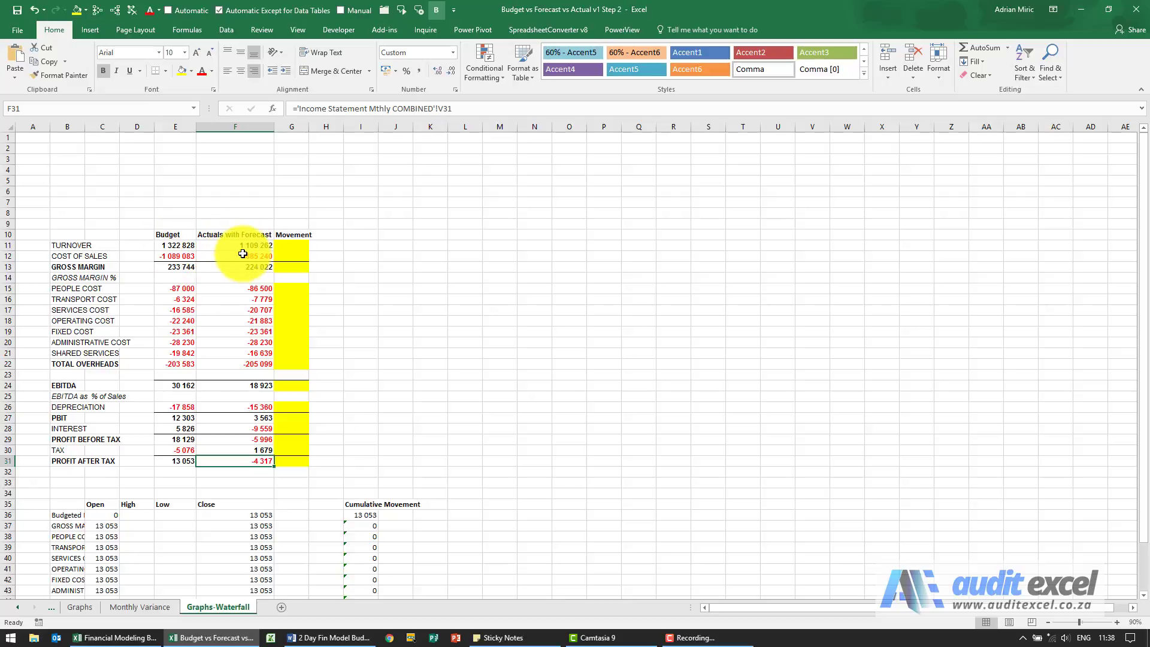
# Enter =F11-E11 in G11 so the Turnover movement shows -213 566.
pyautogui.click(292, 247)
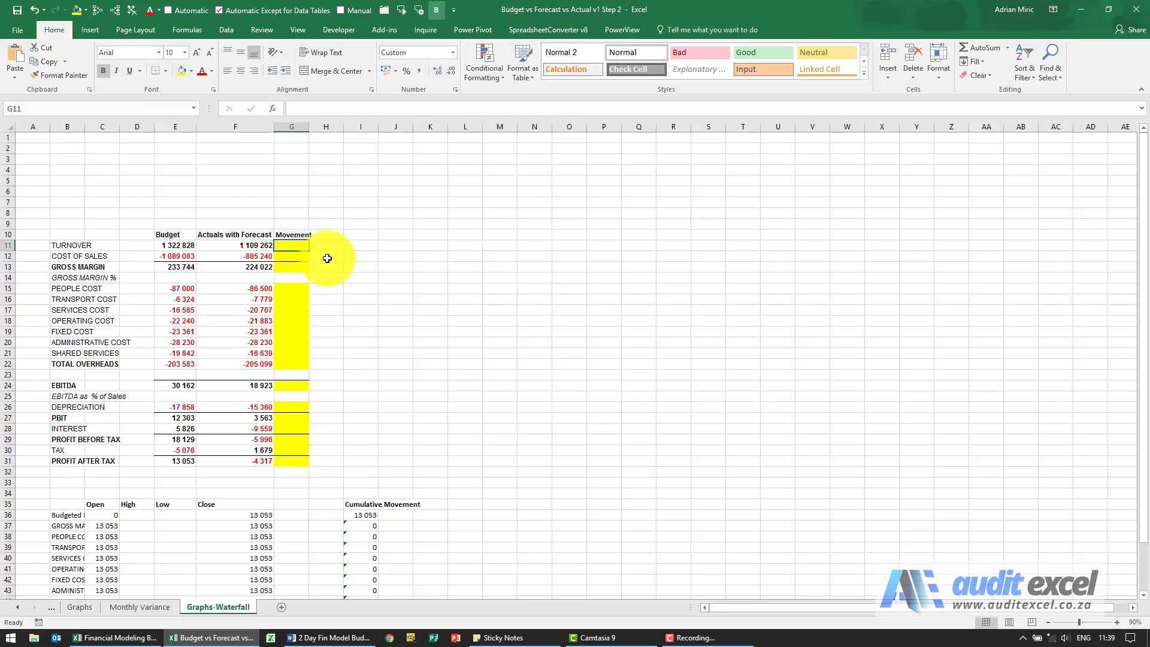
pyautogui.write('=')
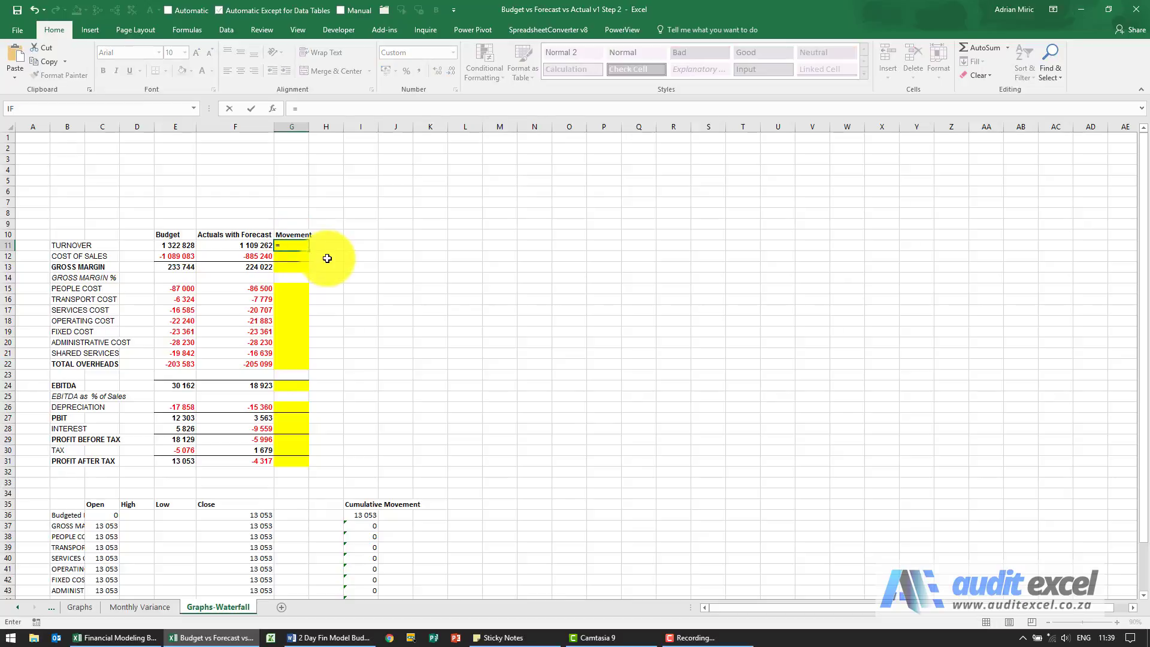
pyautogui.click(248, 246)
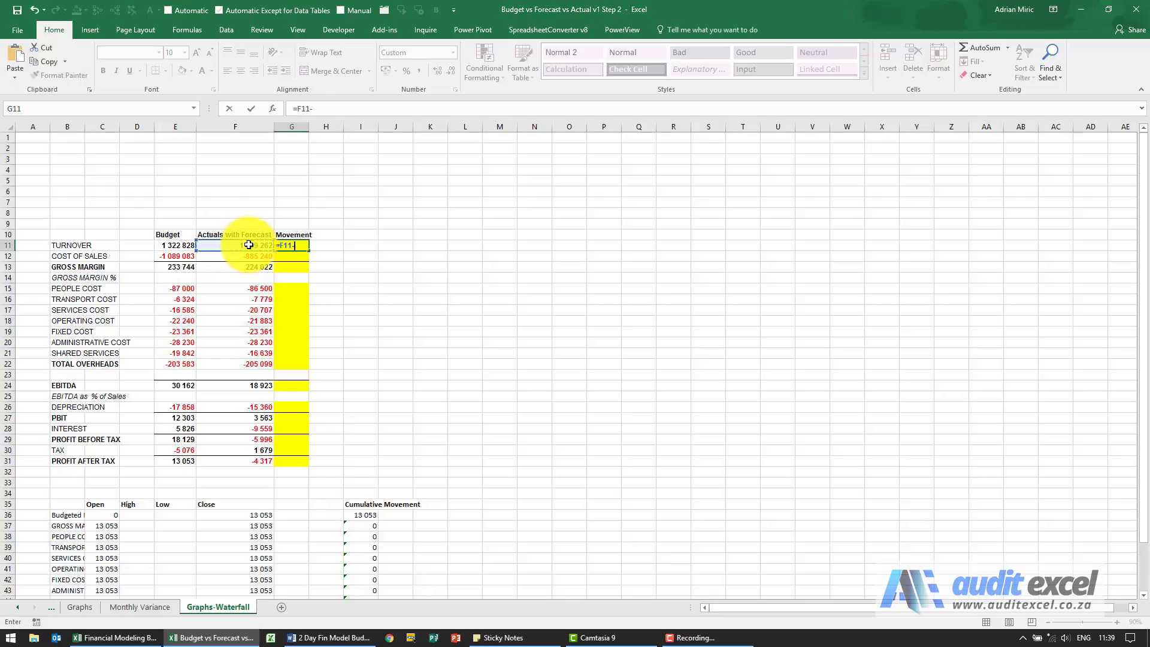
pyautogui.write('-')
pyautogui.click(180, 246)
pyautogui.press('Return')
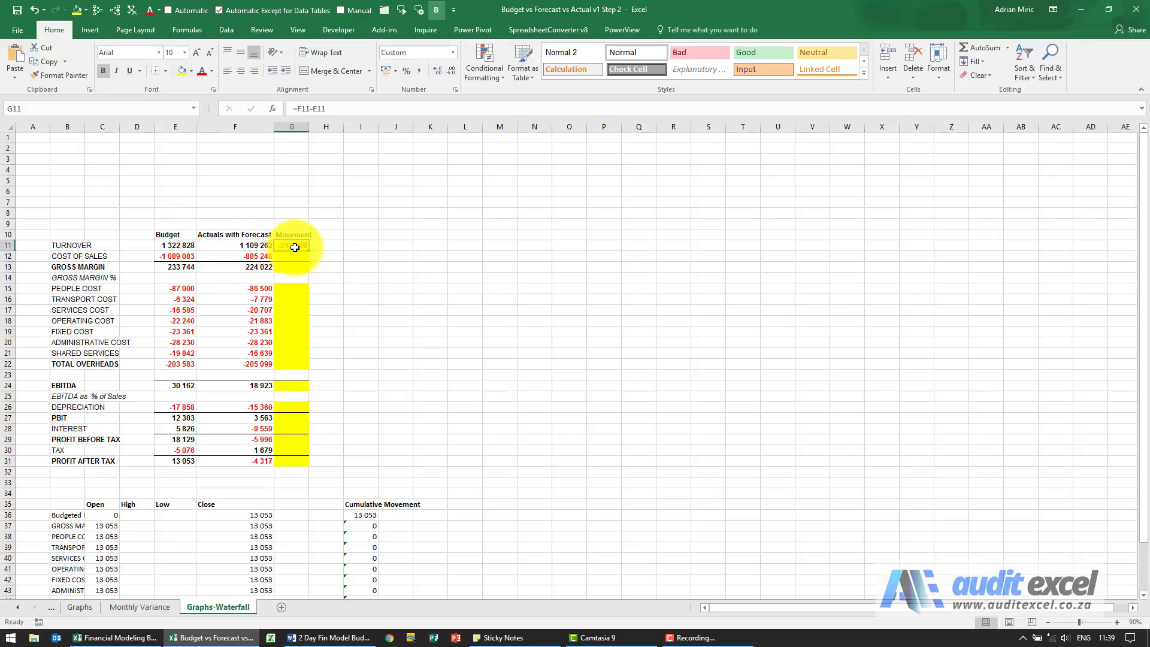
# Paste the G11 movement formula into G12:G13, G15:G22, G24 and G26:G31.
pyautogui.moveTo(294, 254); pyautogui.dragTo(288, 365)
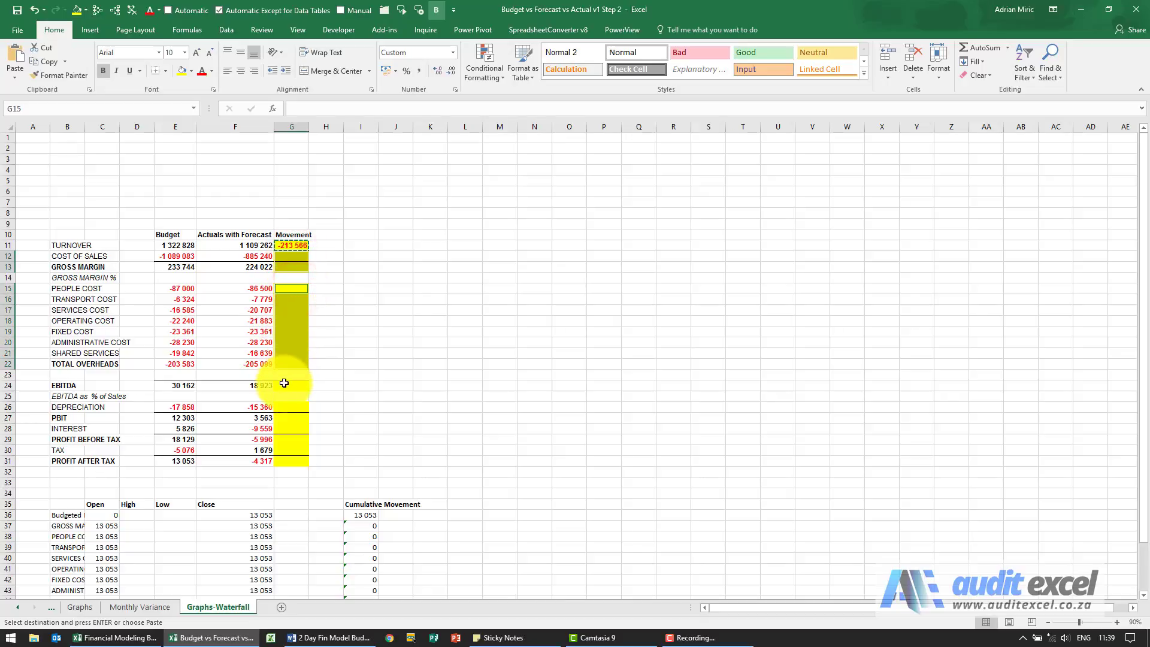
pyautogui.keyDown('ctrl'); pyautogui.click(286, 385); pyautogui.keyUp('ctrl')
pyautogui.moveTo(286, 406); pyautogui.dragTo(287, 464)
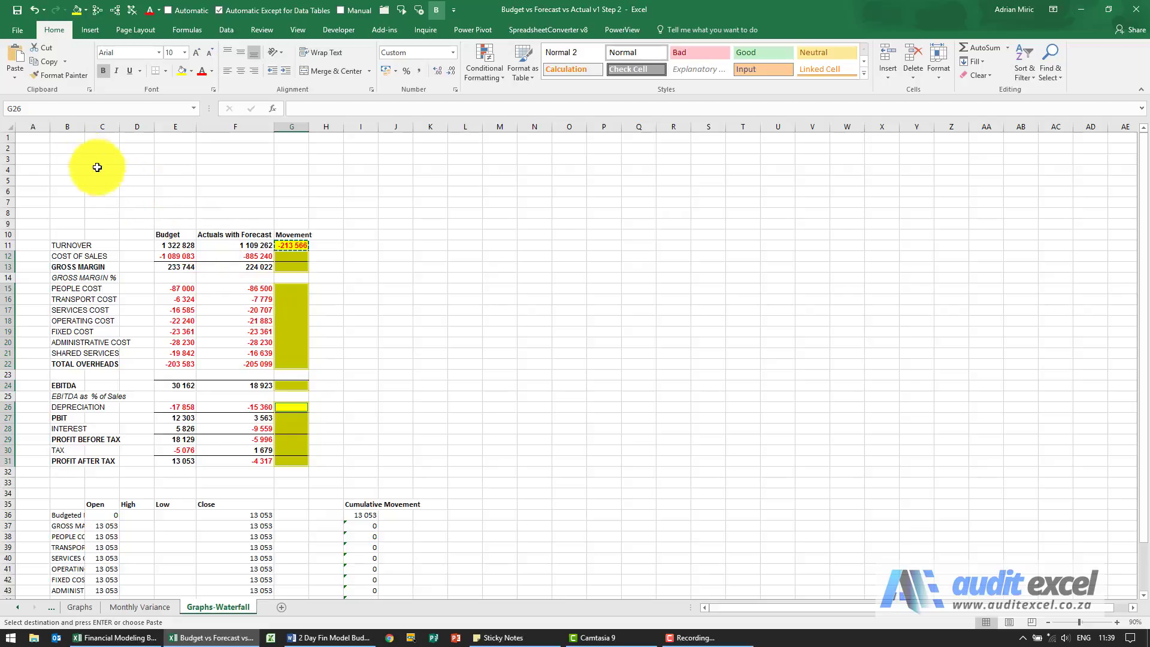
pyautogui.click(17, 79)
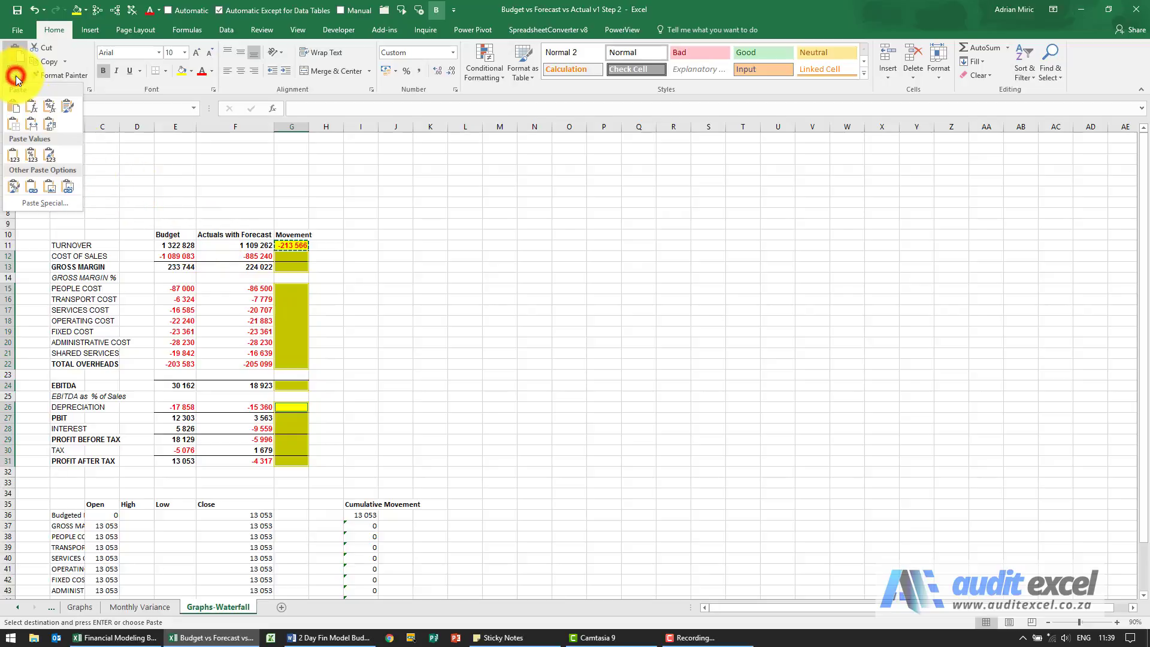
pyautogui.click(28, 104)
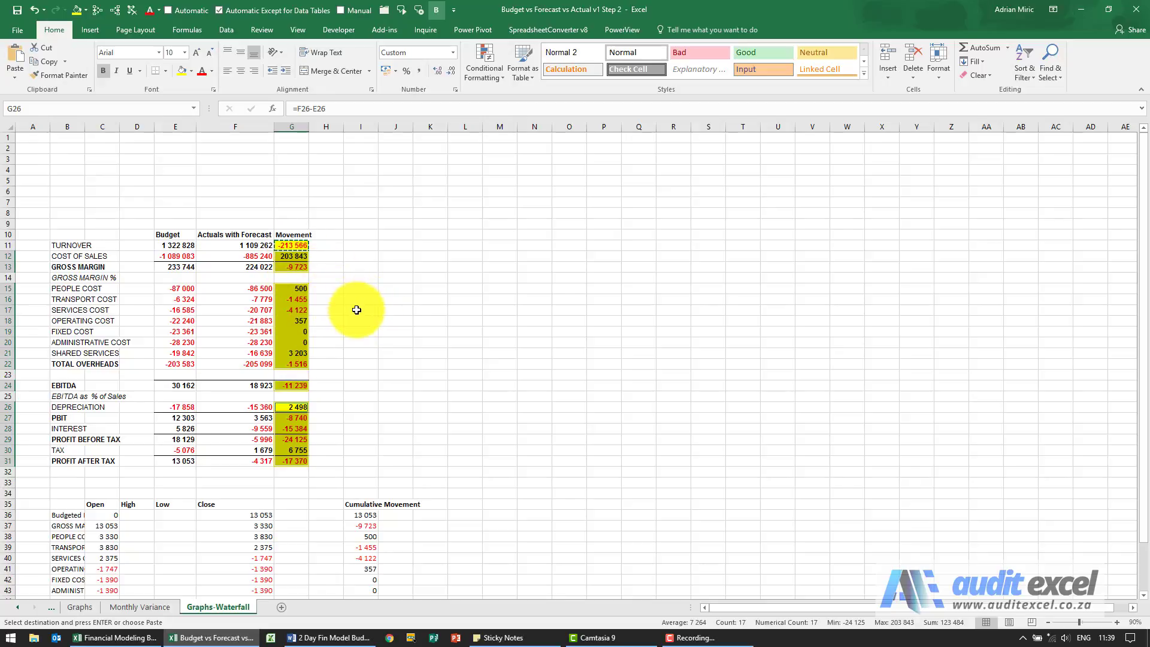
pyautogui.scroll(-3, 354, 308)
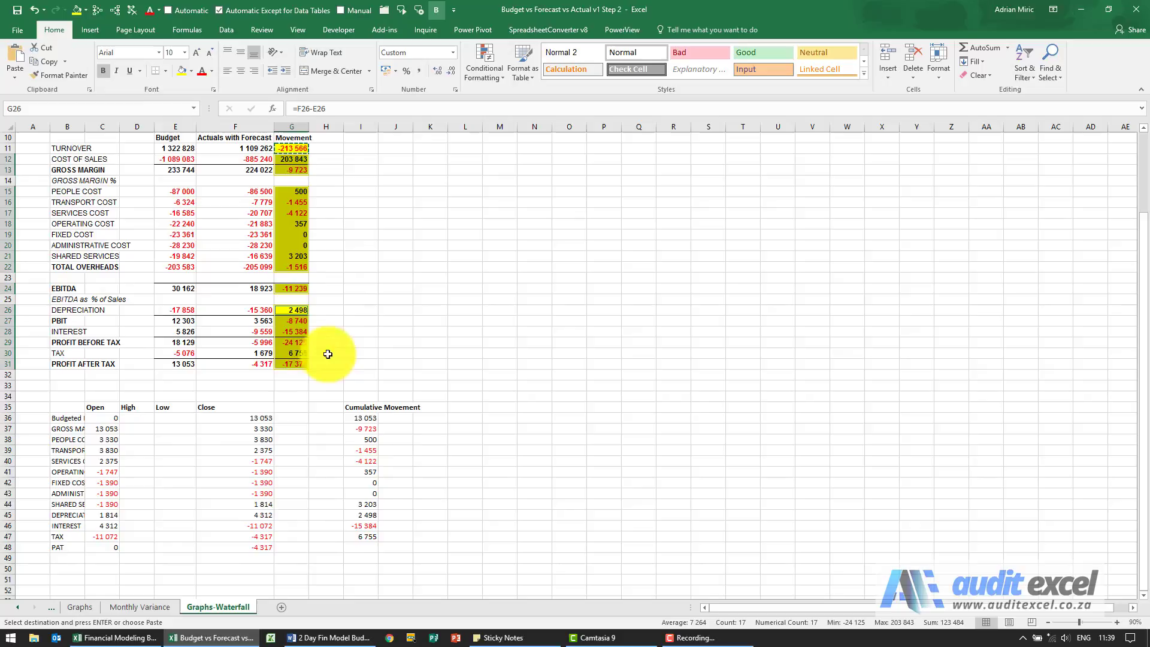
pyautogui.click(72, 419)
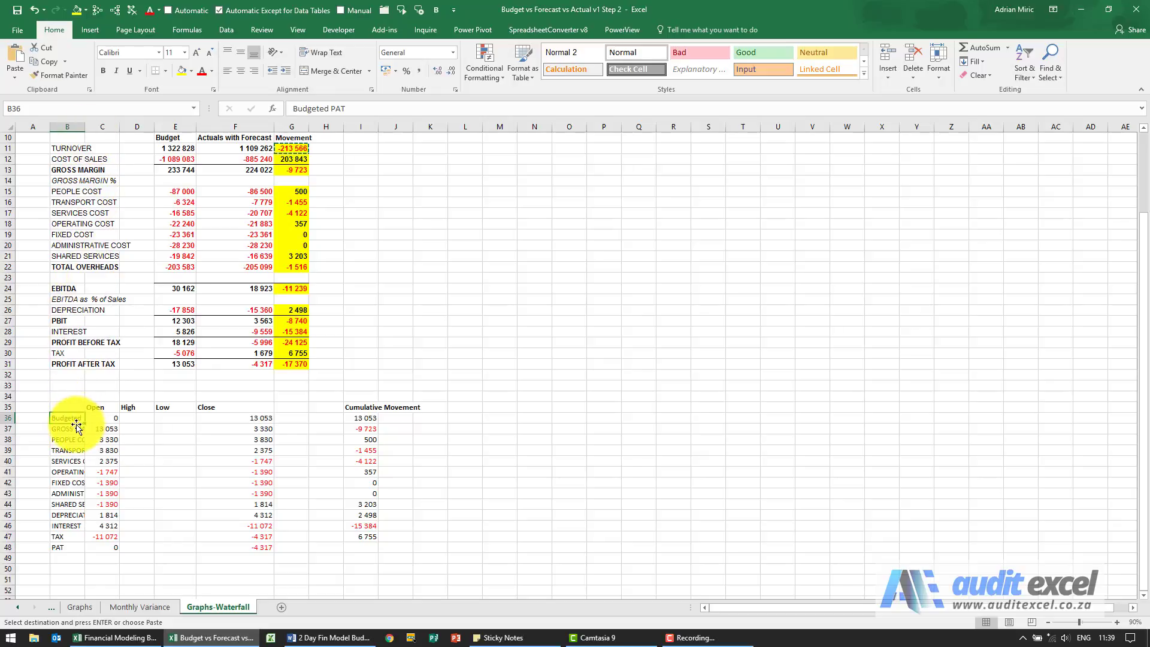
pyautogui.click(100, 11)
pyautogui.press('Down')
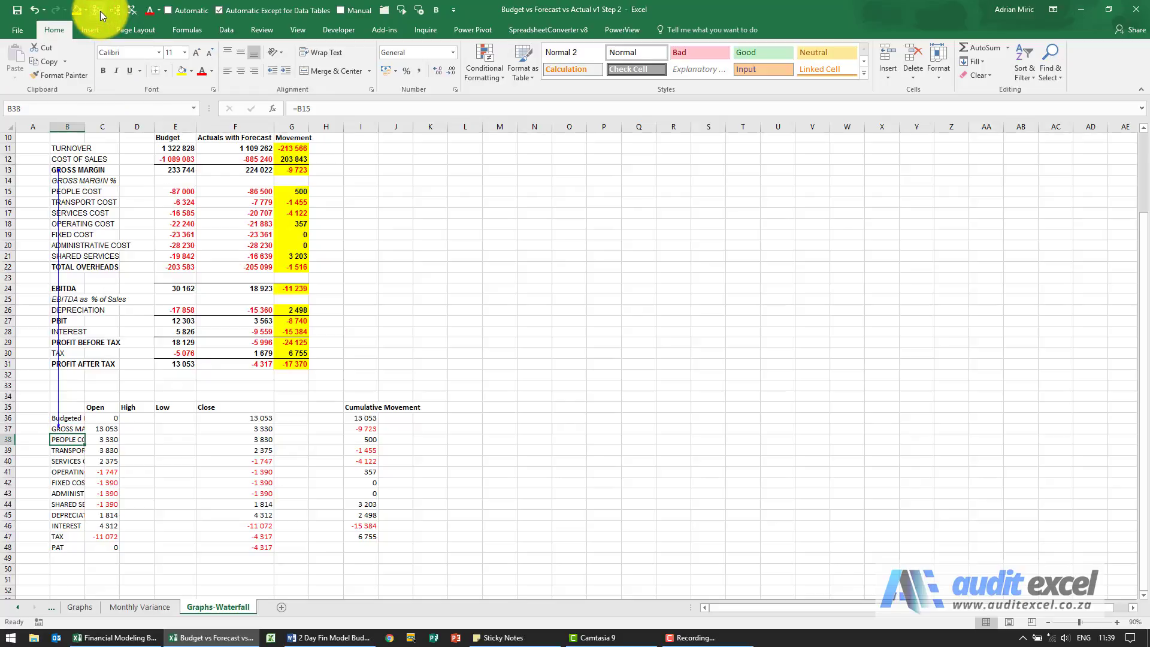
pyautogui.press('Down')
pyautogui.click(100, 11)
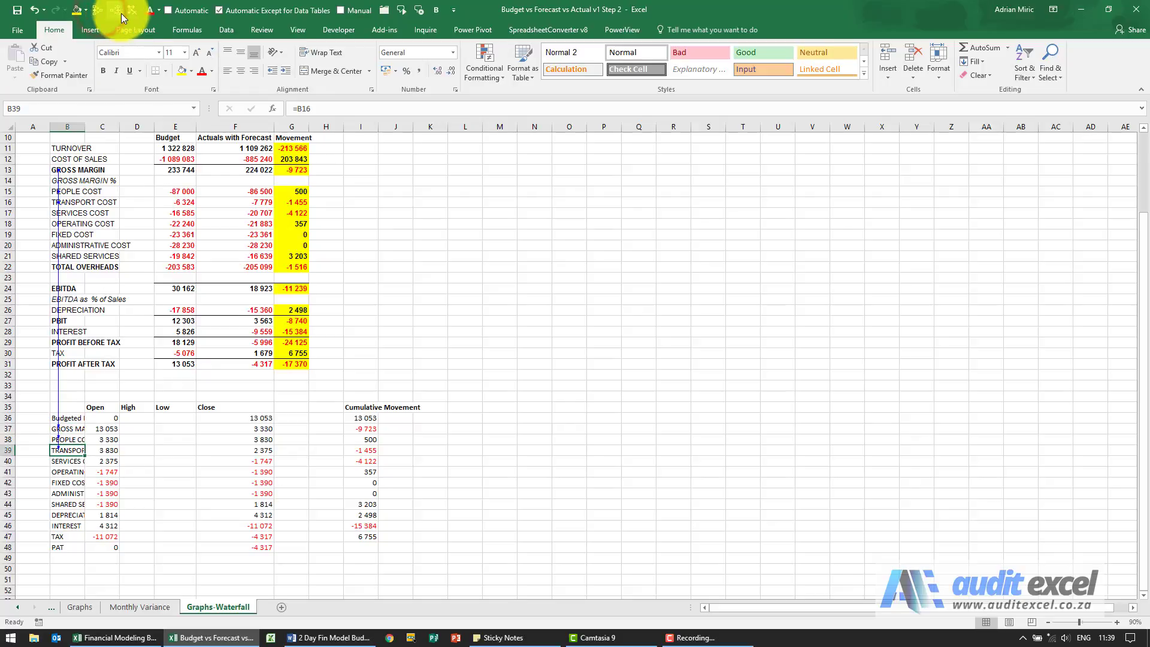
pyautogui.click(129, 12)
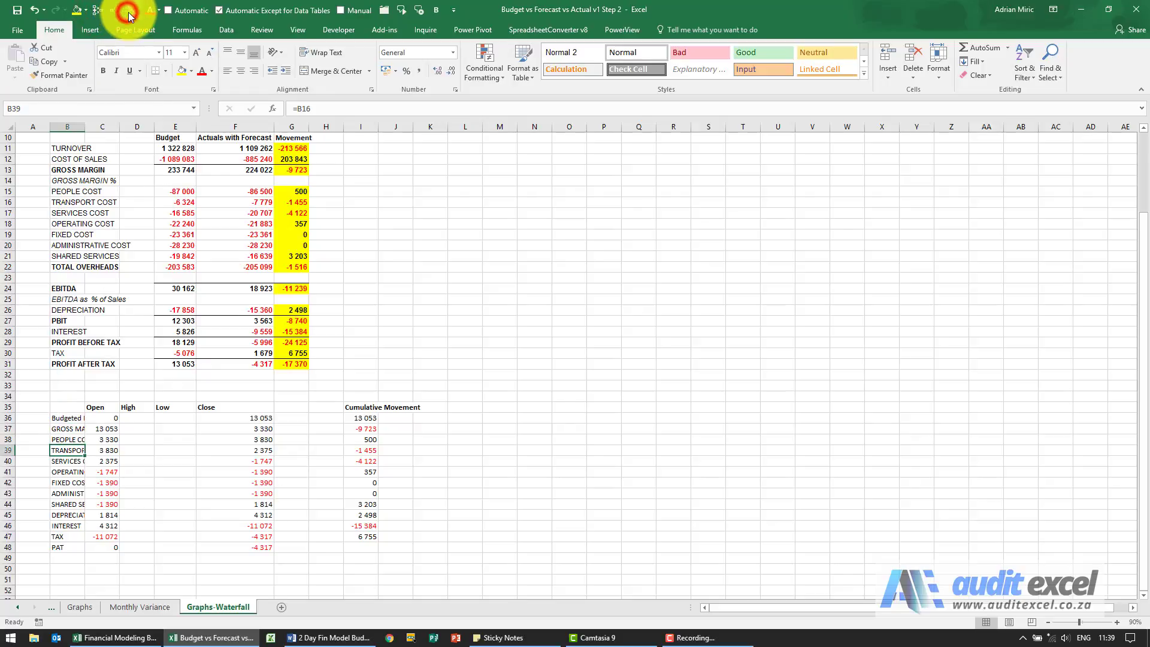
pyautogui.click(107, 415)
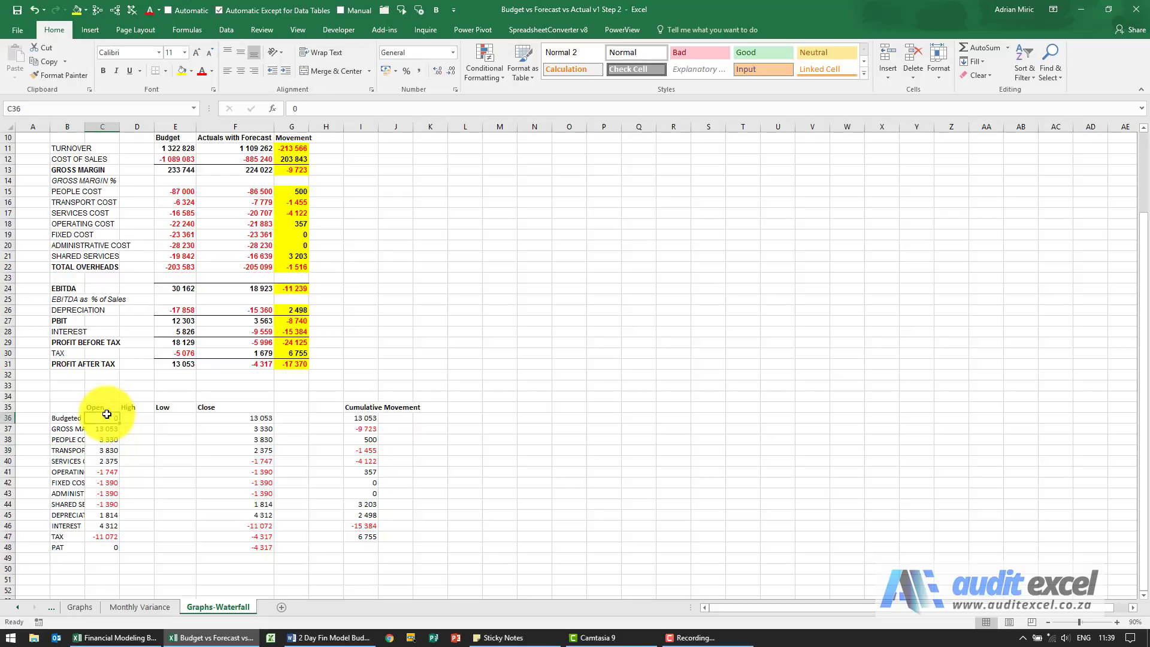
pyautogui.click(219, 418)
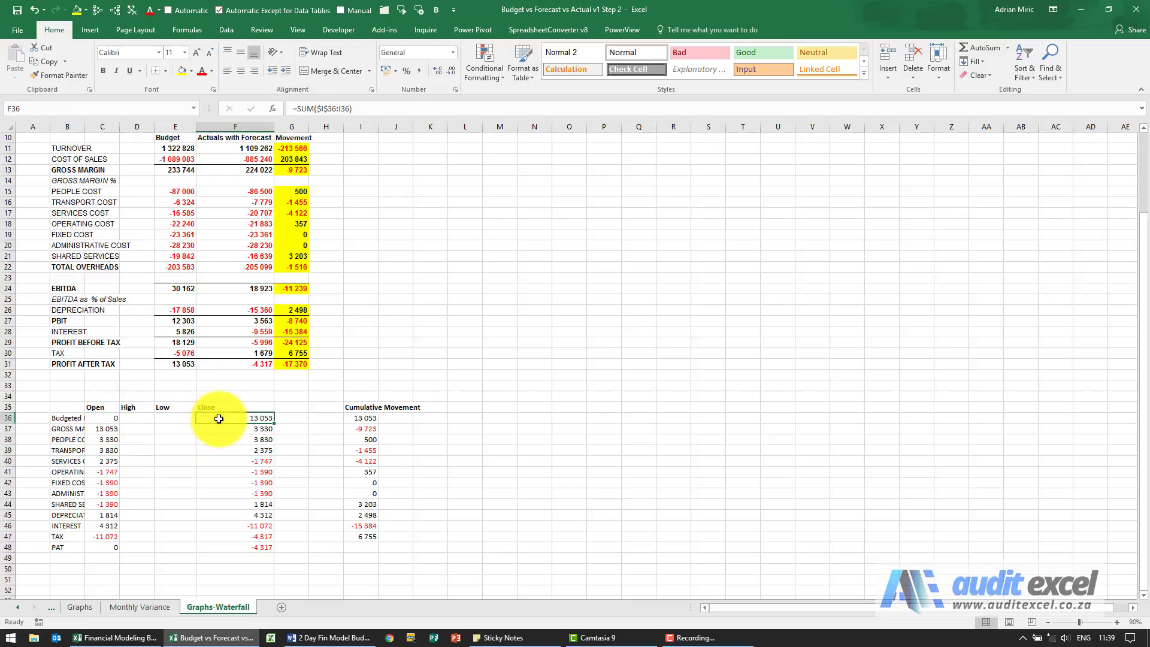
# Trace precedents of the first Close value and the first Cumulative Movement cell.
pyautogui.click(99, 11)
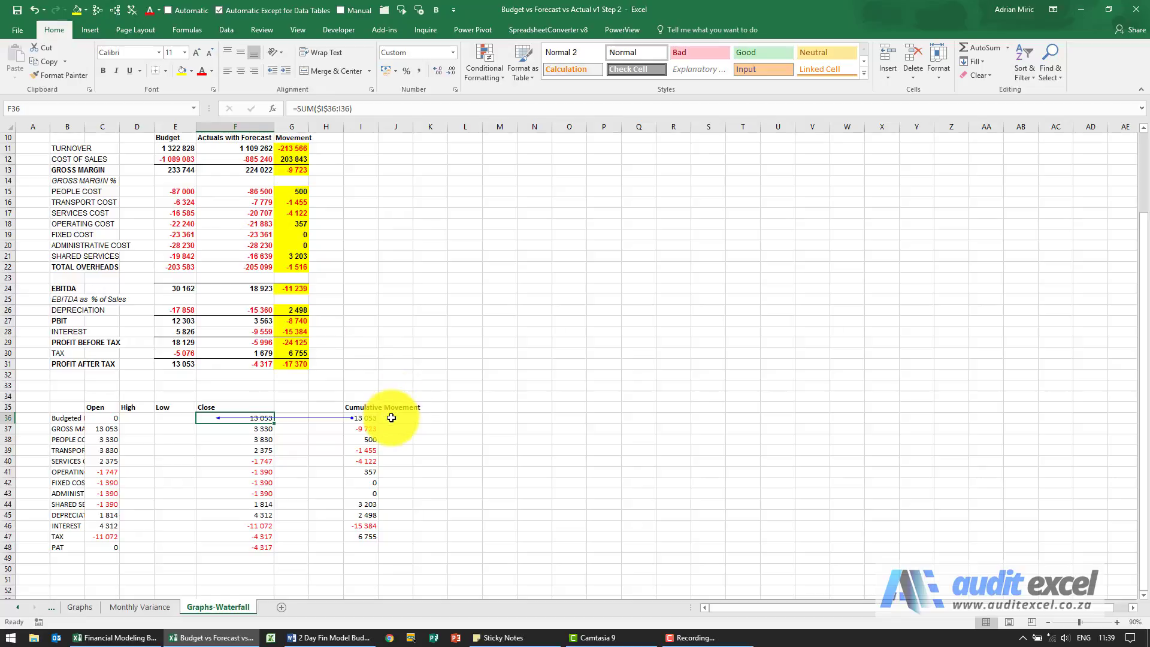
pyautogui.click(368, 421)
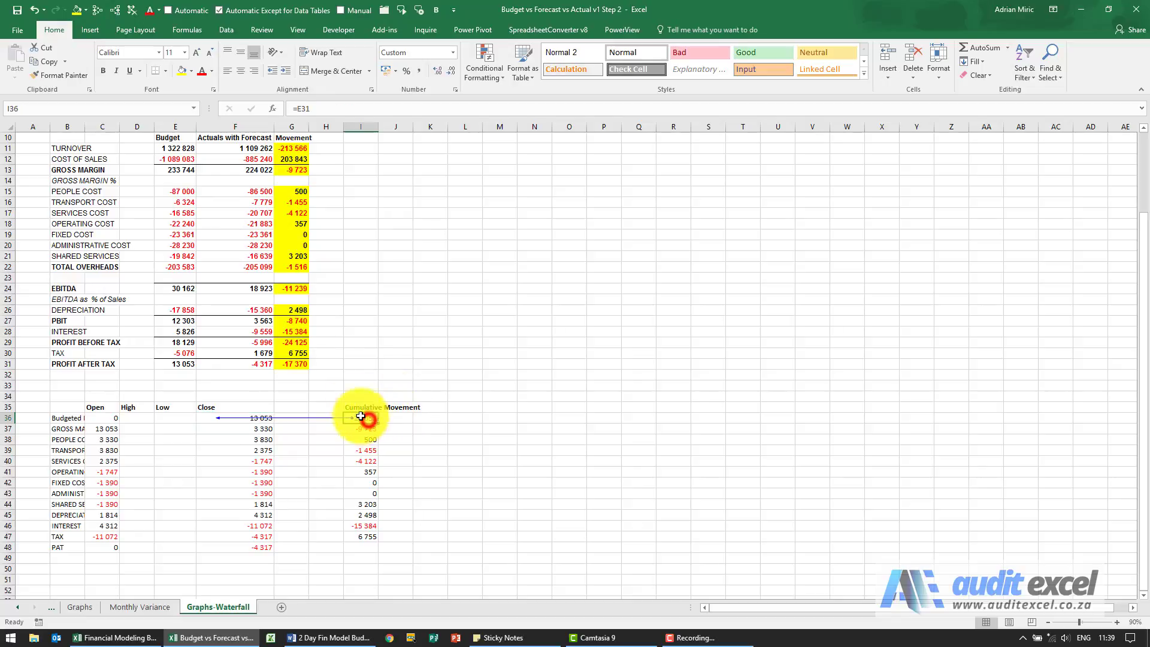
pyautogui.click(132, 10)
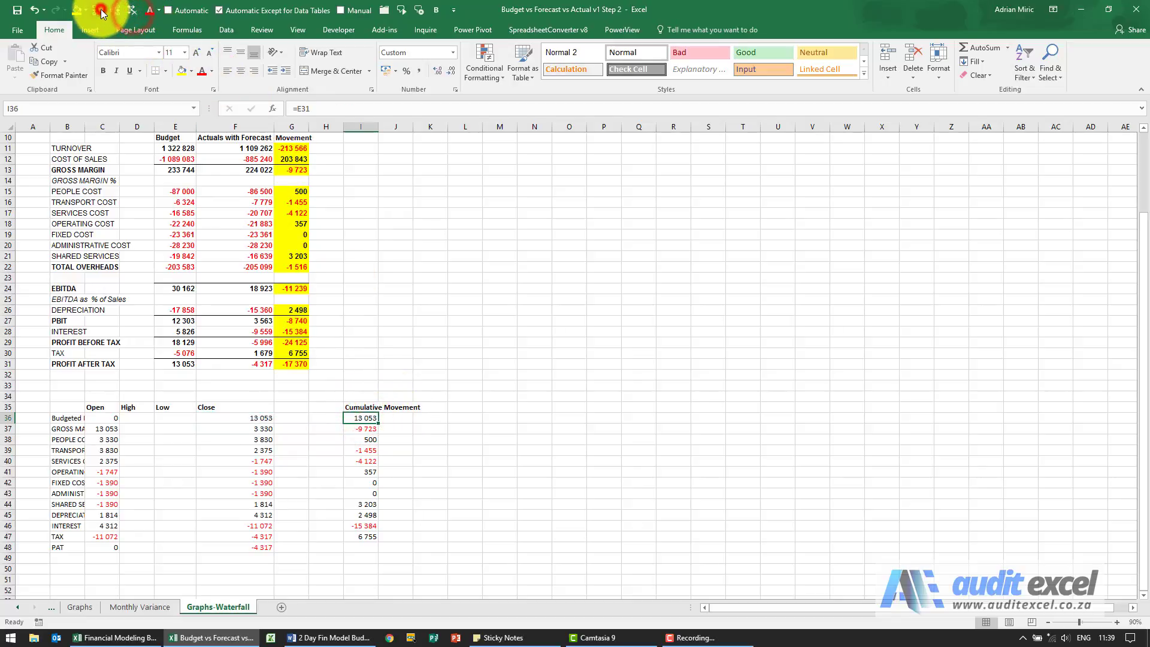
pyautogui.click(78, 10)
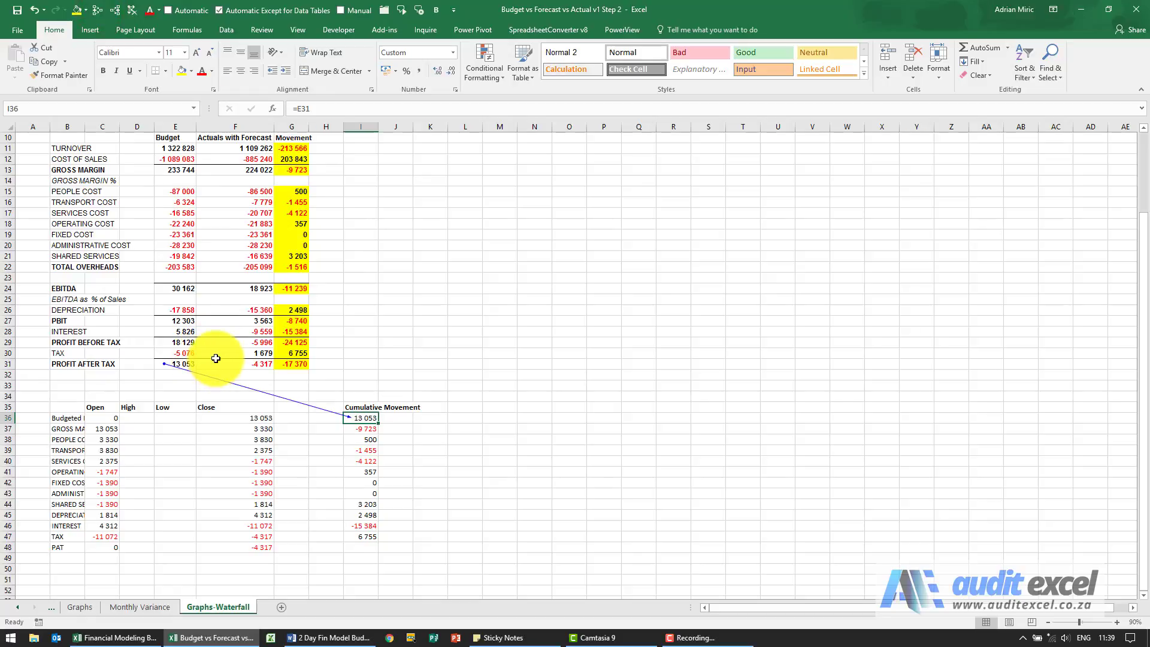
# Step down the Cumulative Movement cells, tracing each one back to its Movement value.
pyautogui.press('Down')
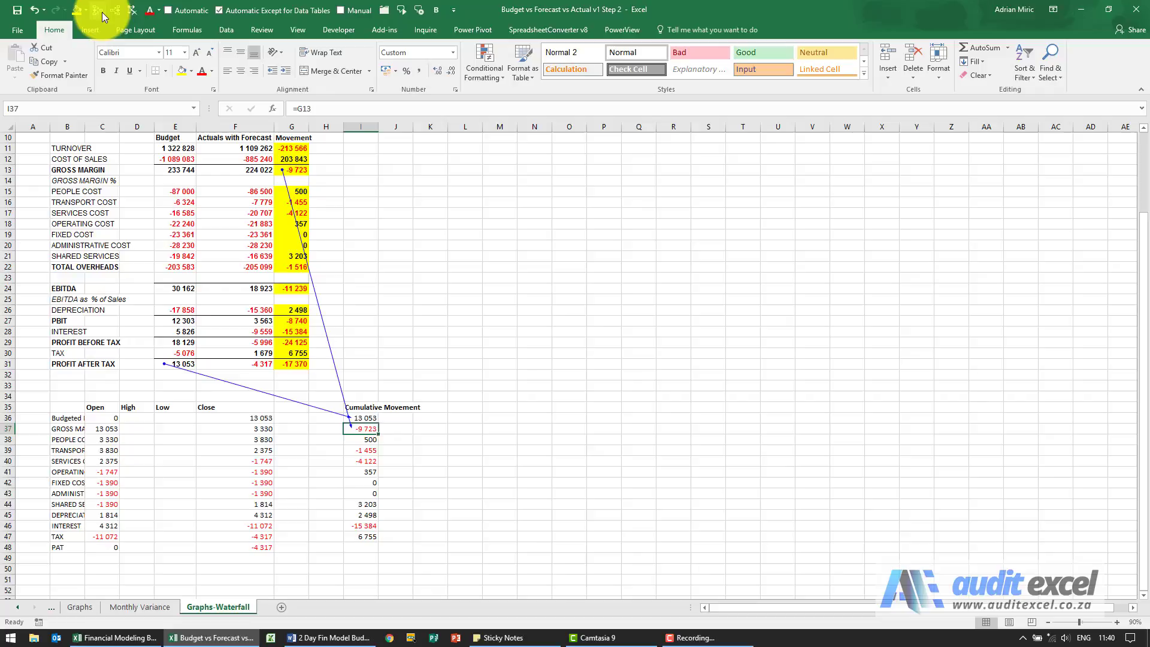
pyautogui.press('Down')
pyautogui.click(102, 12)
pyautogui.press('Down')
pyautogui.click(102, 12)
pyautogui.press('Down')
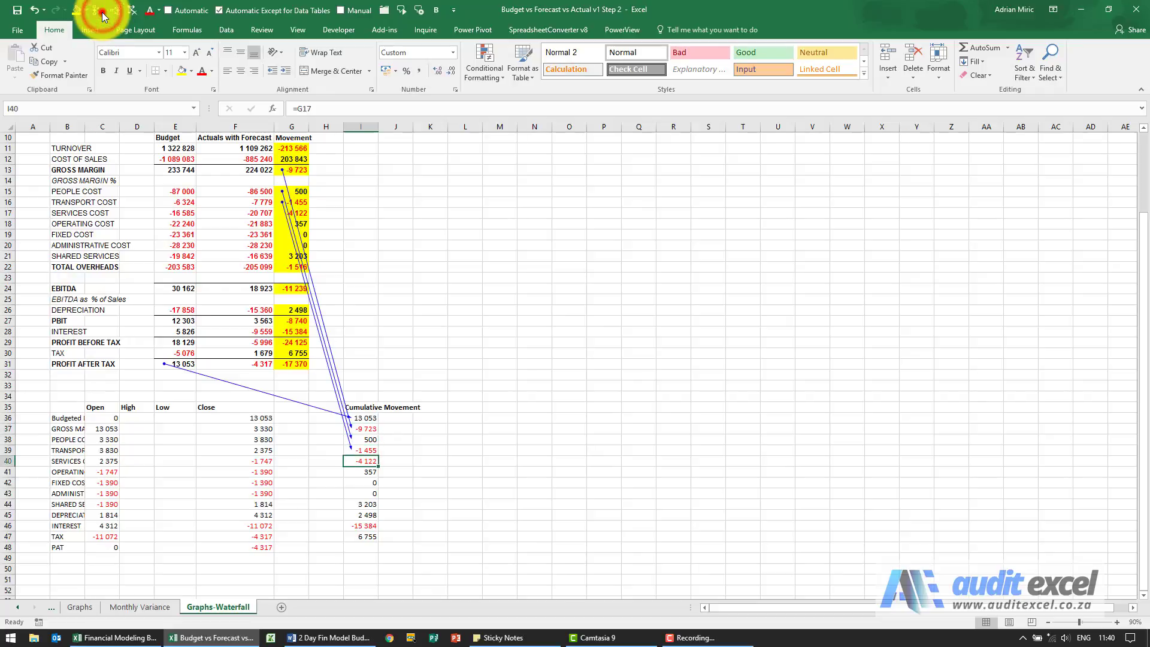
pyautogui.click(102, 12)
pyautogui.press('Down')
pyautogui.click(102, 12)
pyautogui.press('Down')
pyautogui.click(102, 12)
pyautogui.press('Down')
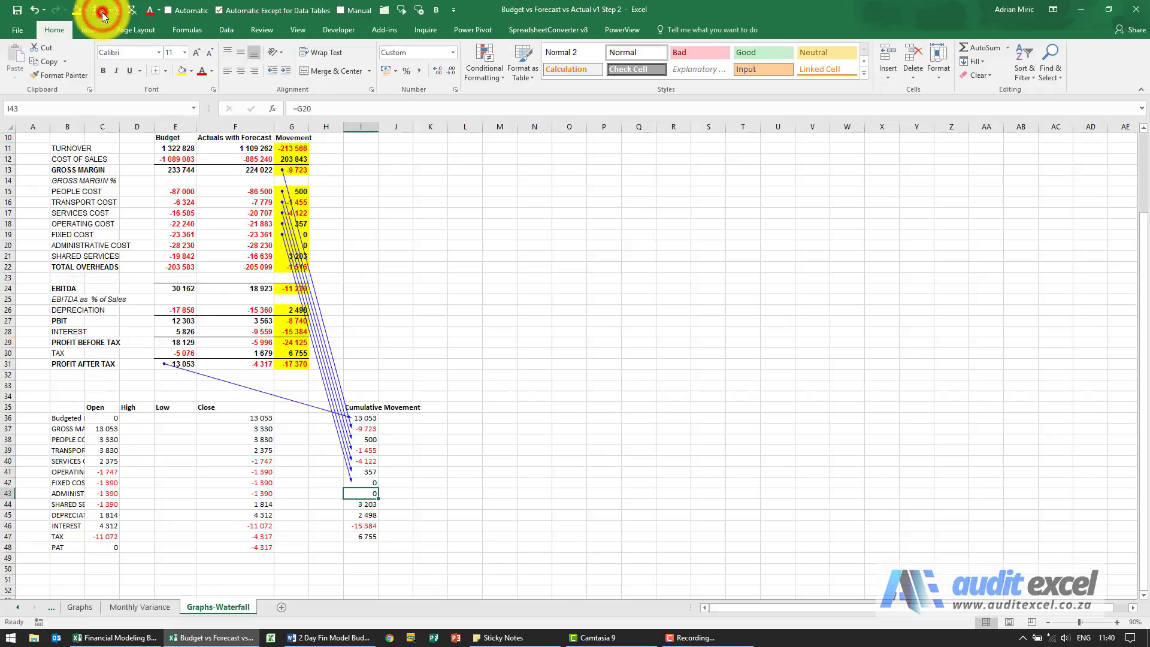
pyautogui.click(102, 12)
# Clear the arrows and trace precedents of the first Close running-total formula.
pyautogui.click(131, 11)
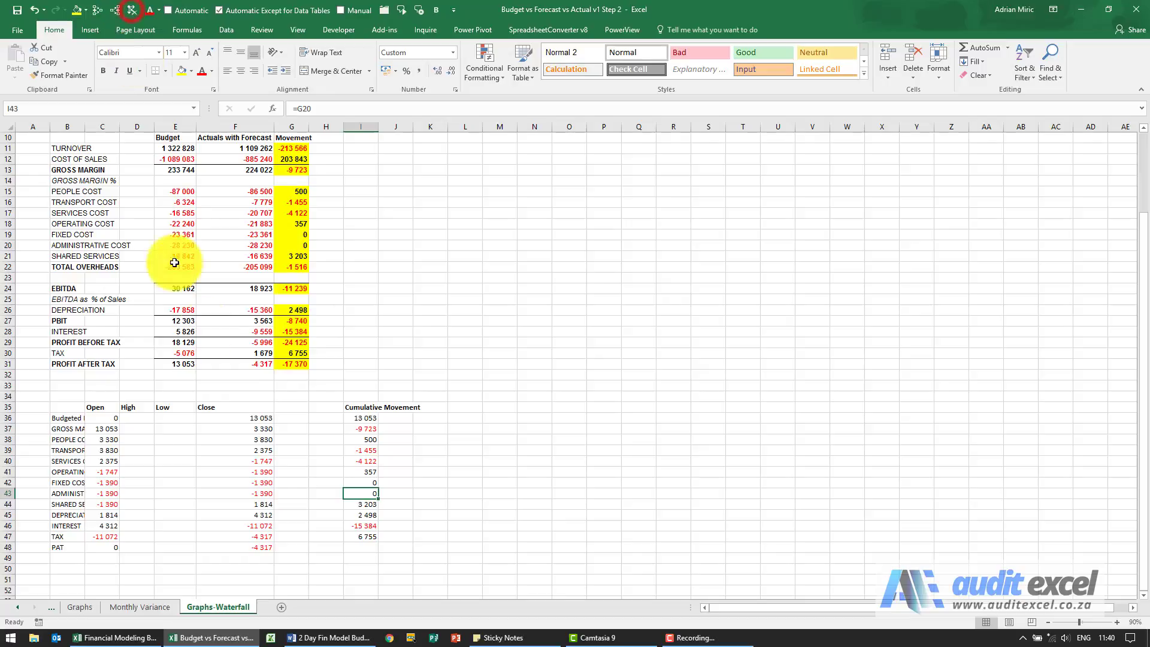
pyautogui.click(251, 419)
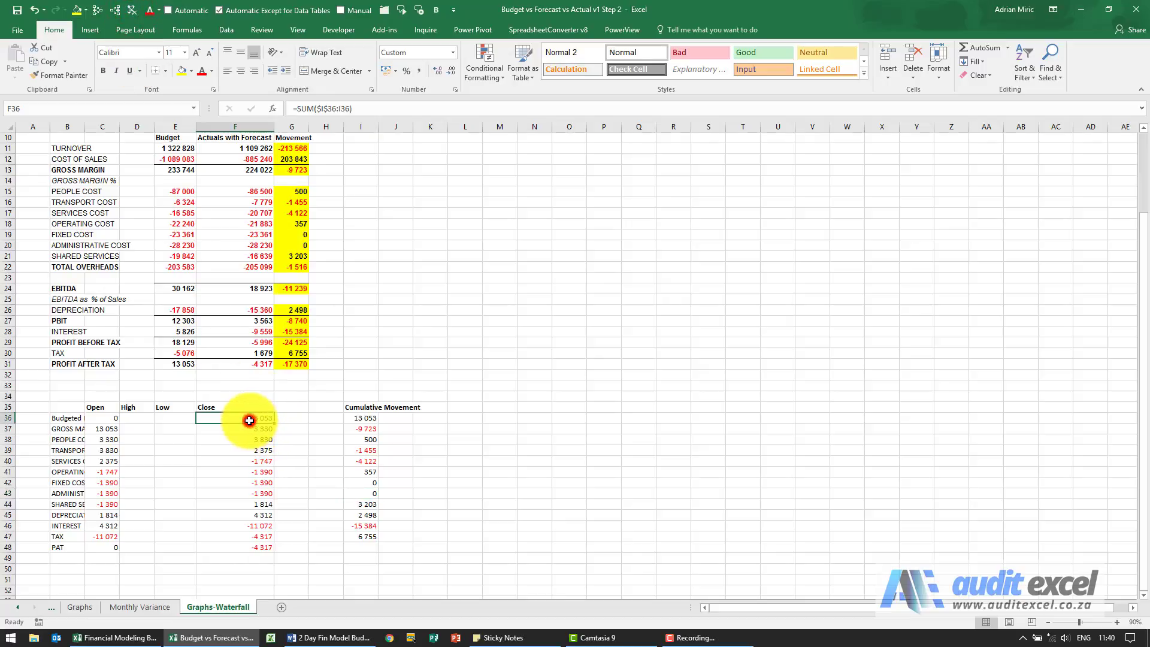
pyautogui.click(102, 10)
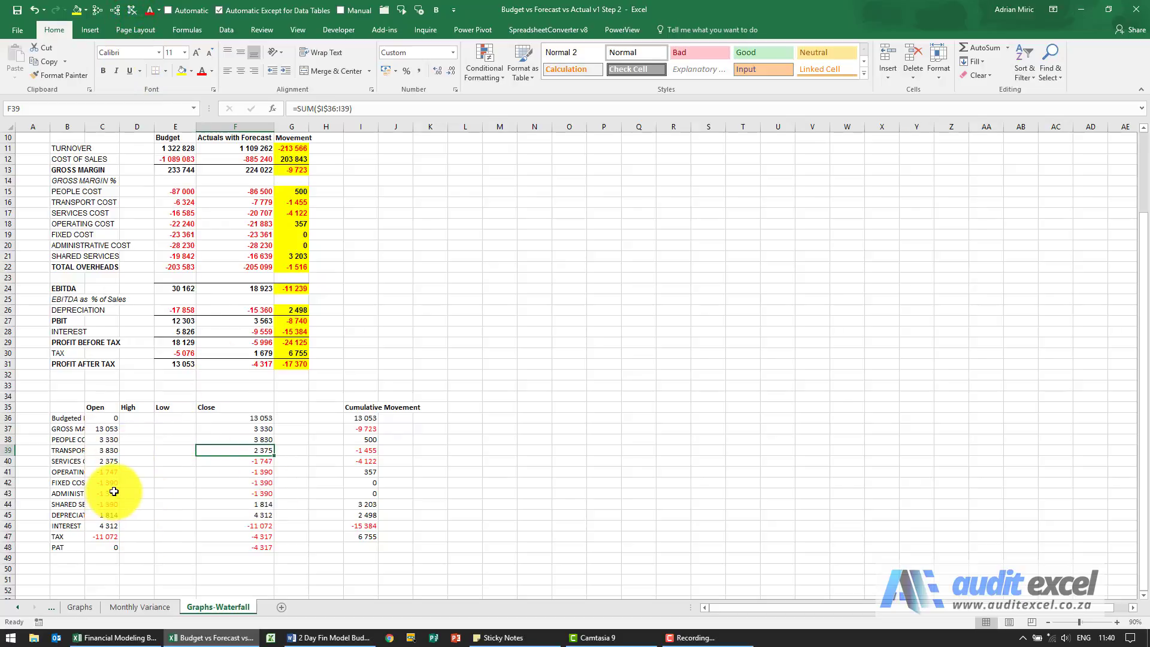
# Select B35:F48 and insert an Open-High-Low-Close stock chart.
pyautogui.moveTo(70, 405); pyautogui.dragTo(248, 545)
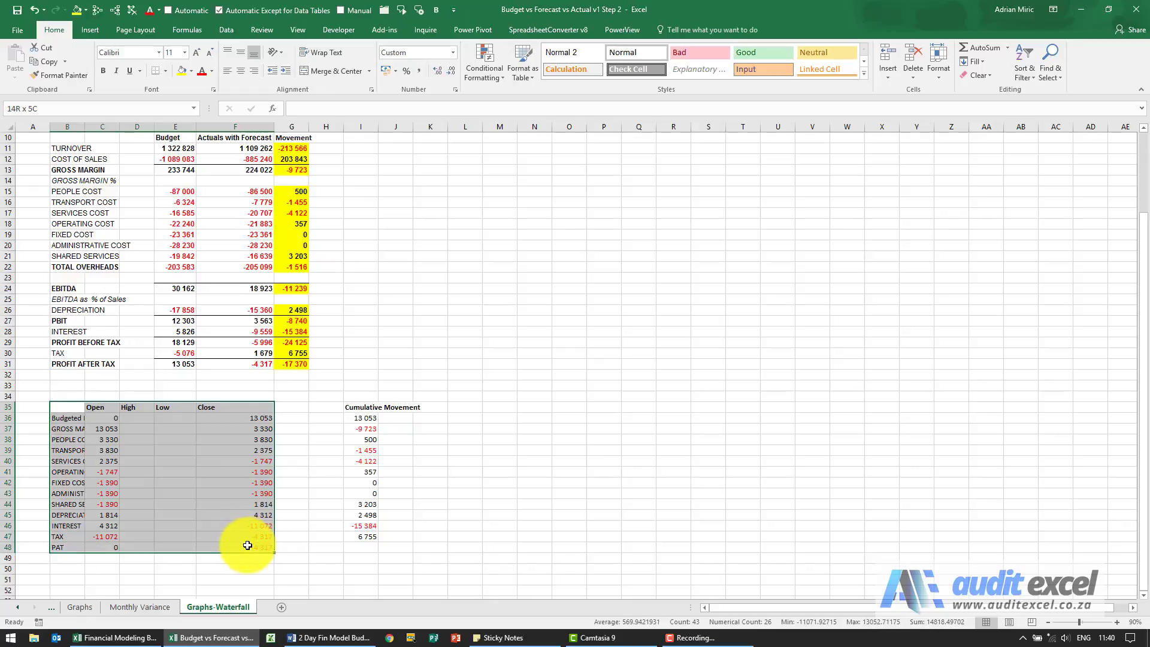
pyautogui.click(89, 30)
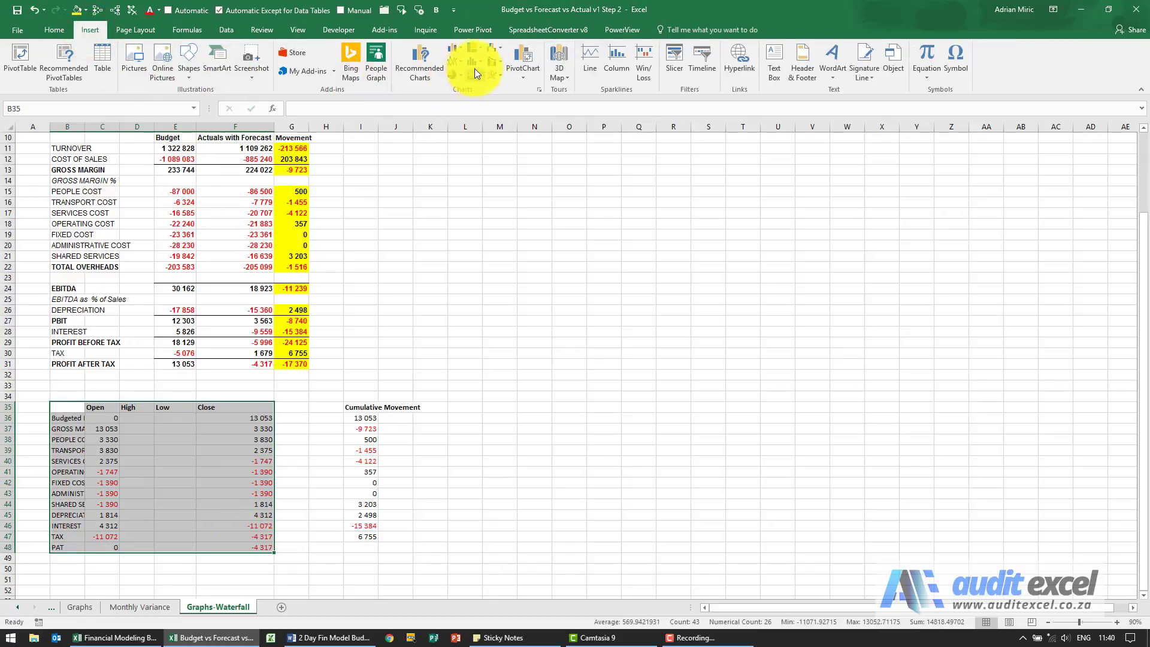
pyautogui.click(497, 52)
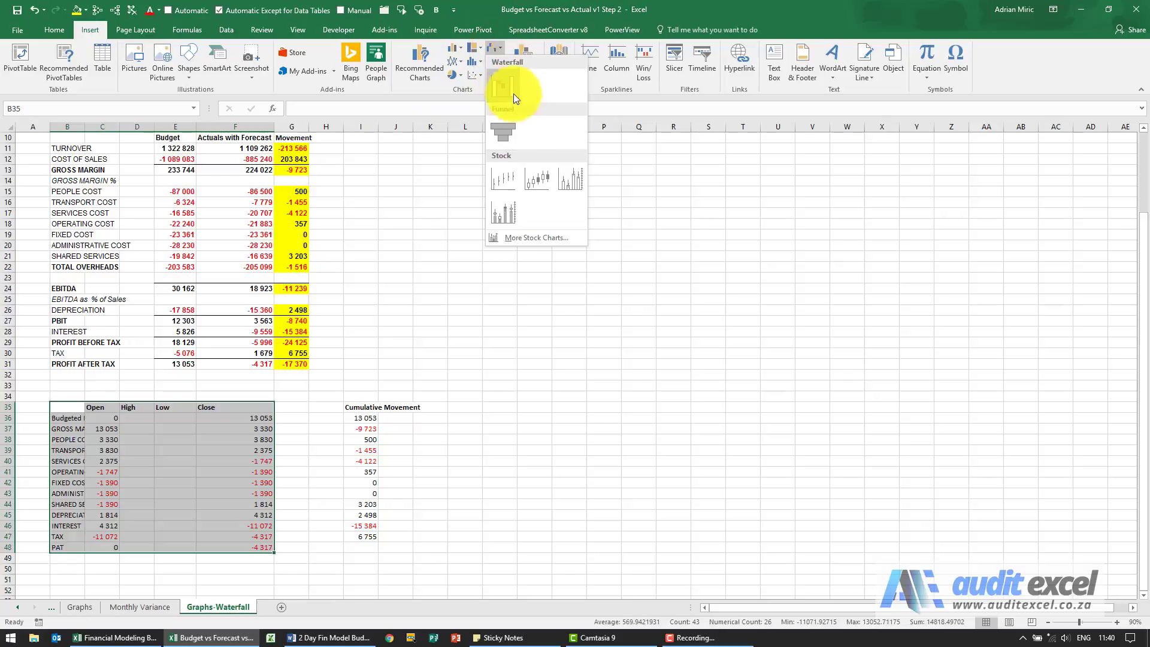
pyautogui.click(535, 182)
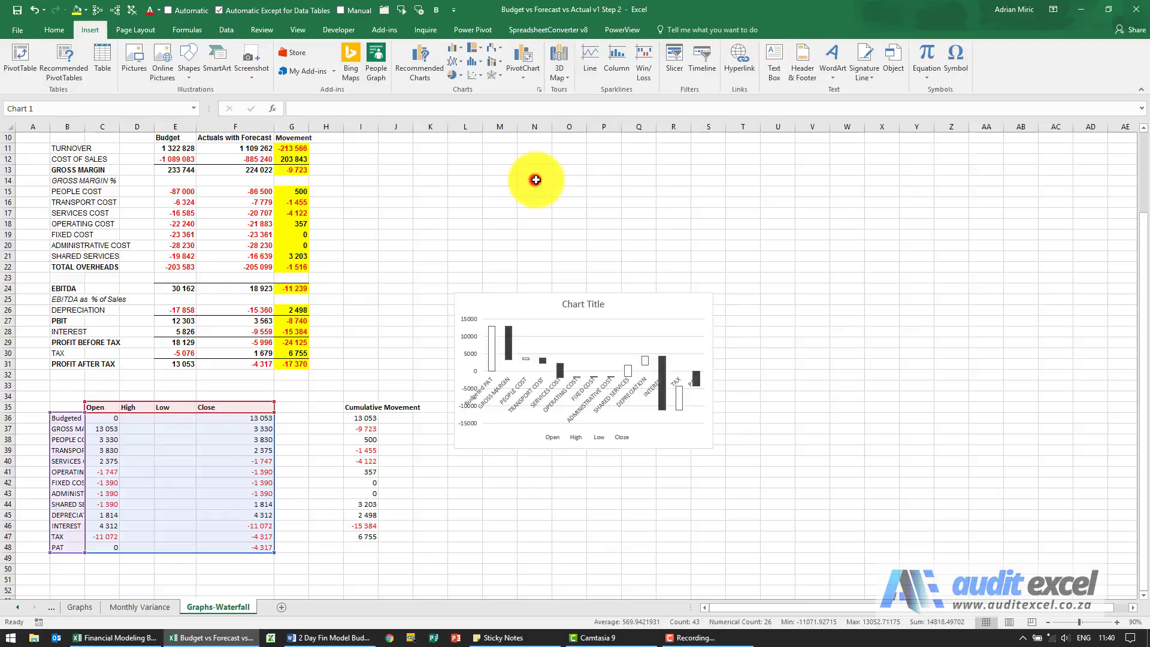
# Move the chart higher, enlarge it, and delete its legend.
pyautogui.click(629, 303)
pyautogui.moveTo(619, 280); pyautogui.dragTo(570, 191)
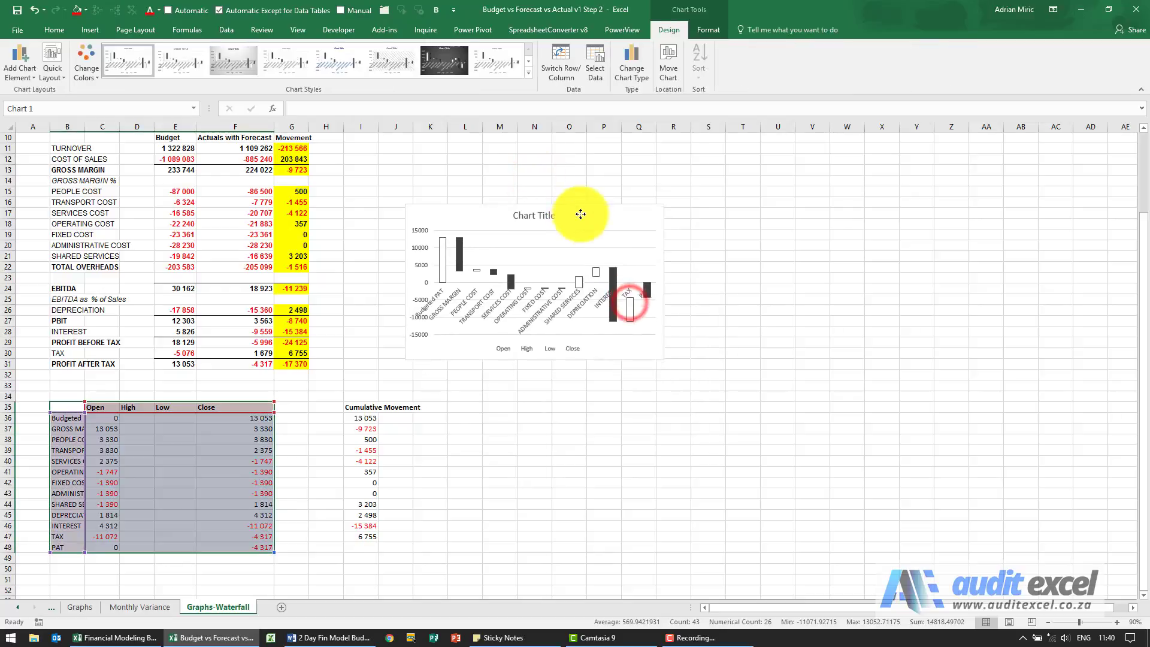
pyautogui.moveTo(663, 358); pyautogui.dragTo(865, 499)
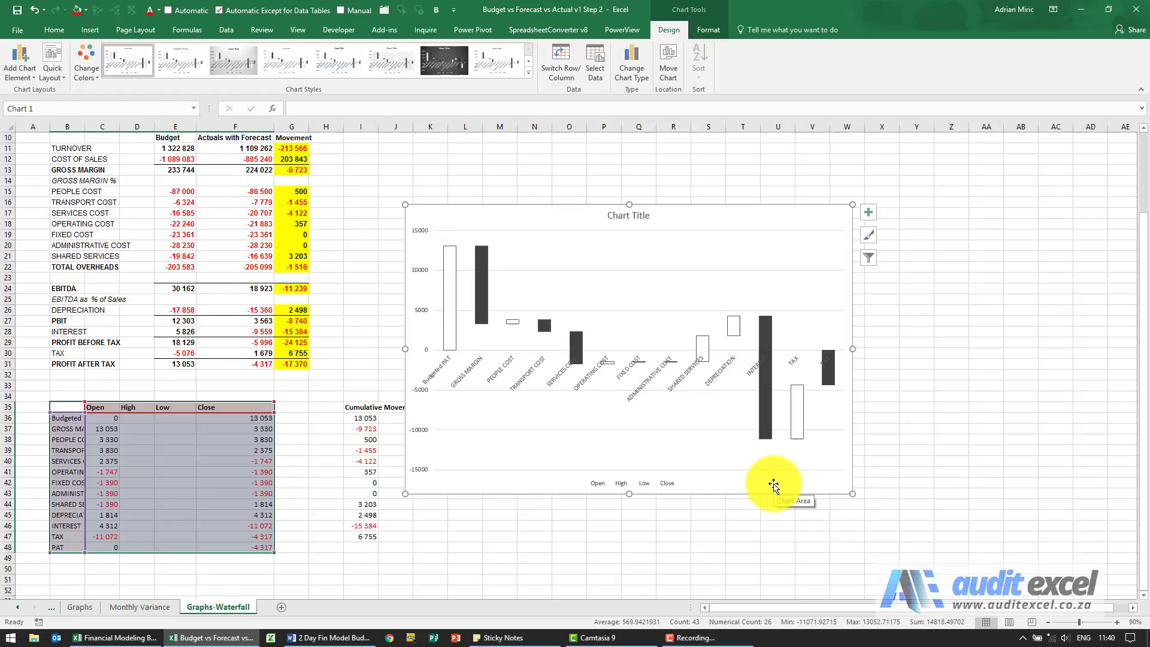
pyautogui.click(670, 484)
pyautogui.press('Delete')
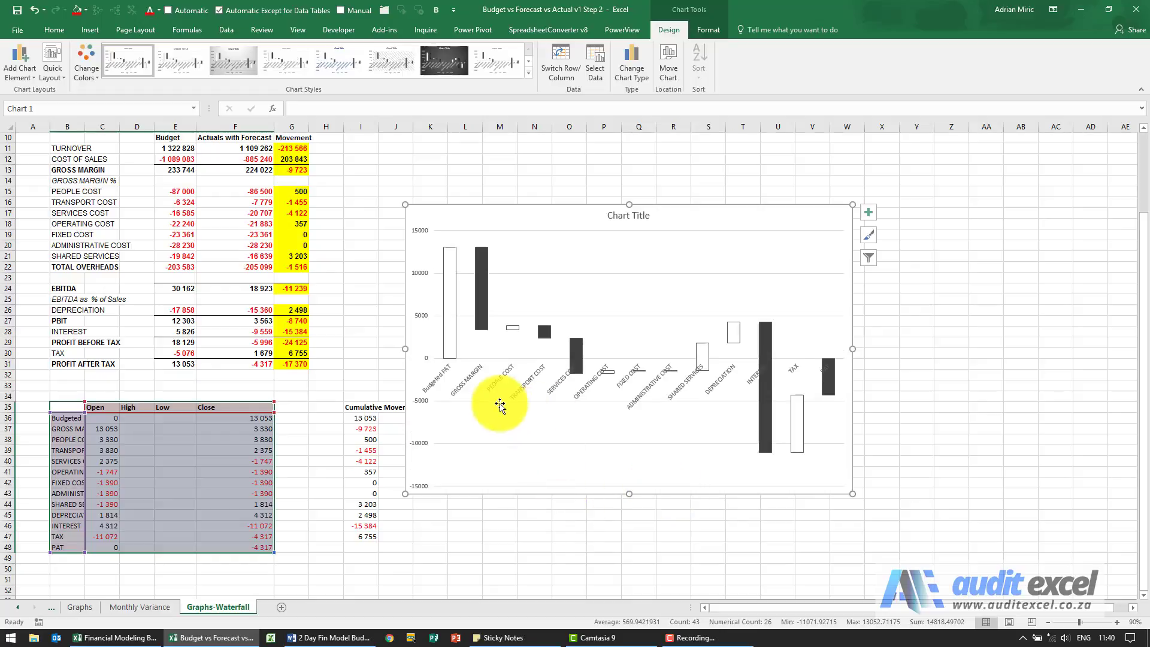
# Set the category axis Label Position to Low.
pyautogui.rightClick(471, 377)
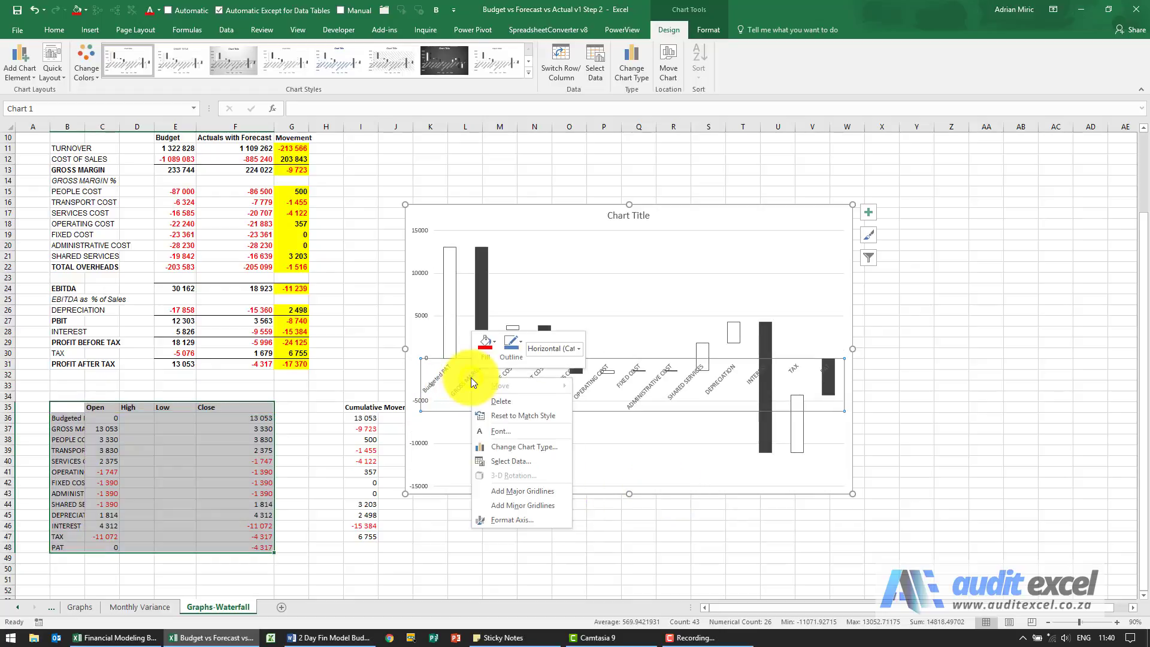
pyautogui.click(522, 521)
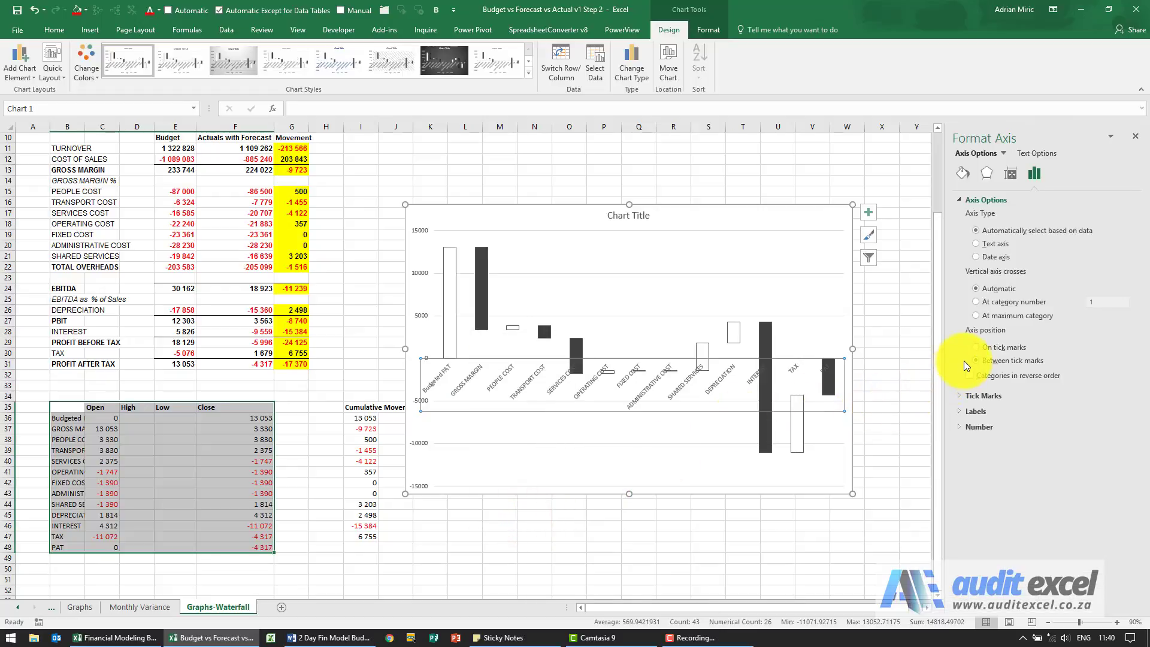
pyautogui.click(977, 410)
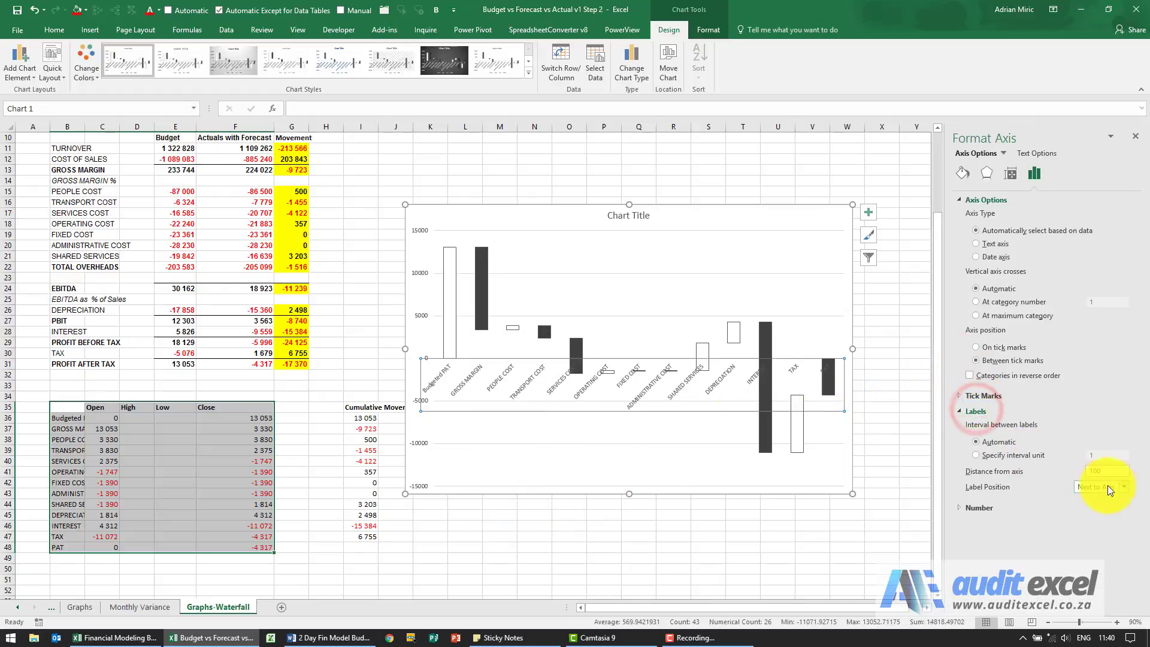
pyautogui.click(1123, 487)
pyautogui.click(1103, 520)
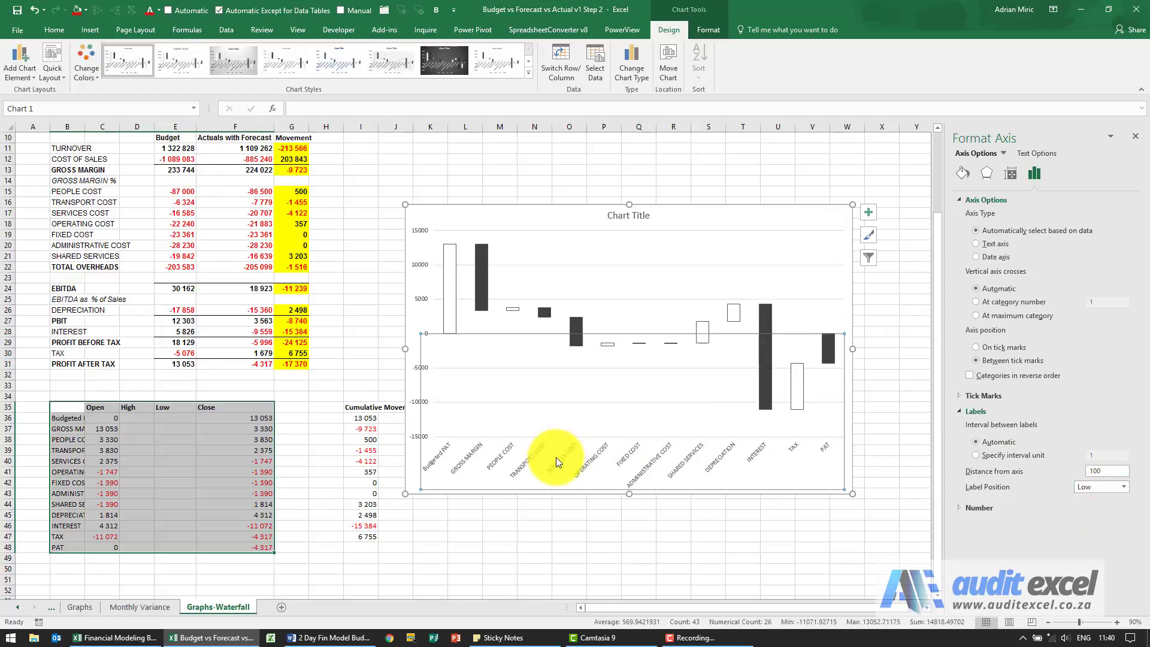
# Give the up bars a solid green fill.
pyautogui.click(449, 289)
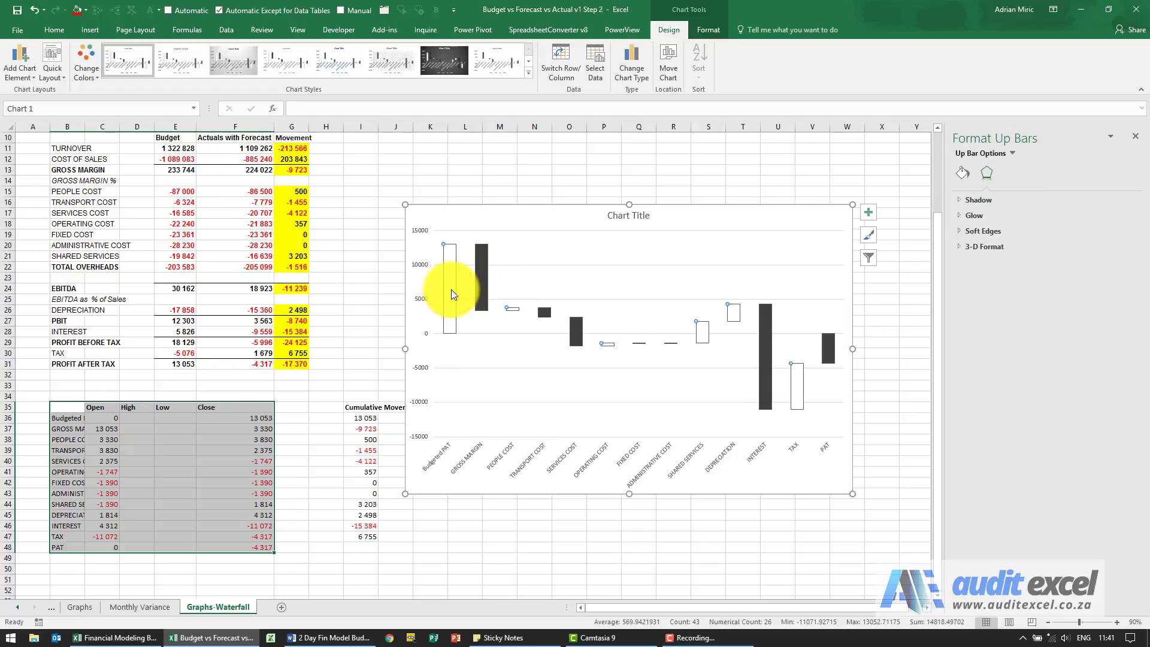
pyautogui.click(964, 178)
pyautogui.click(971, 202)
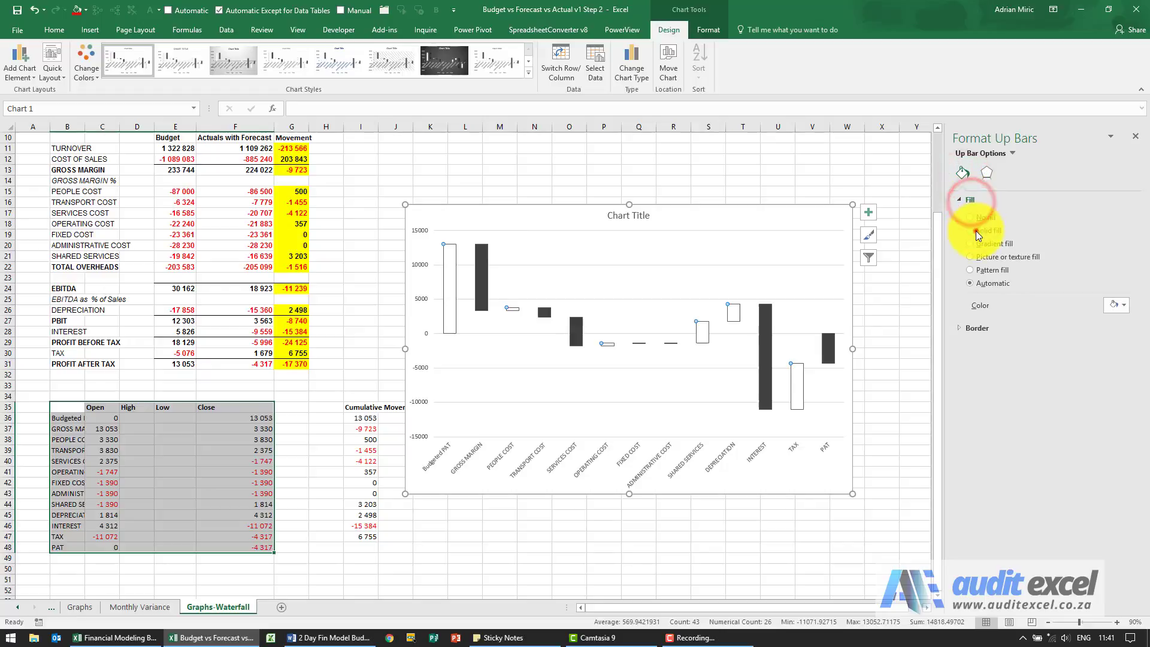
pyautogui.click(975, 231)
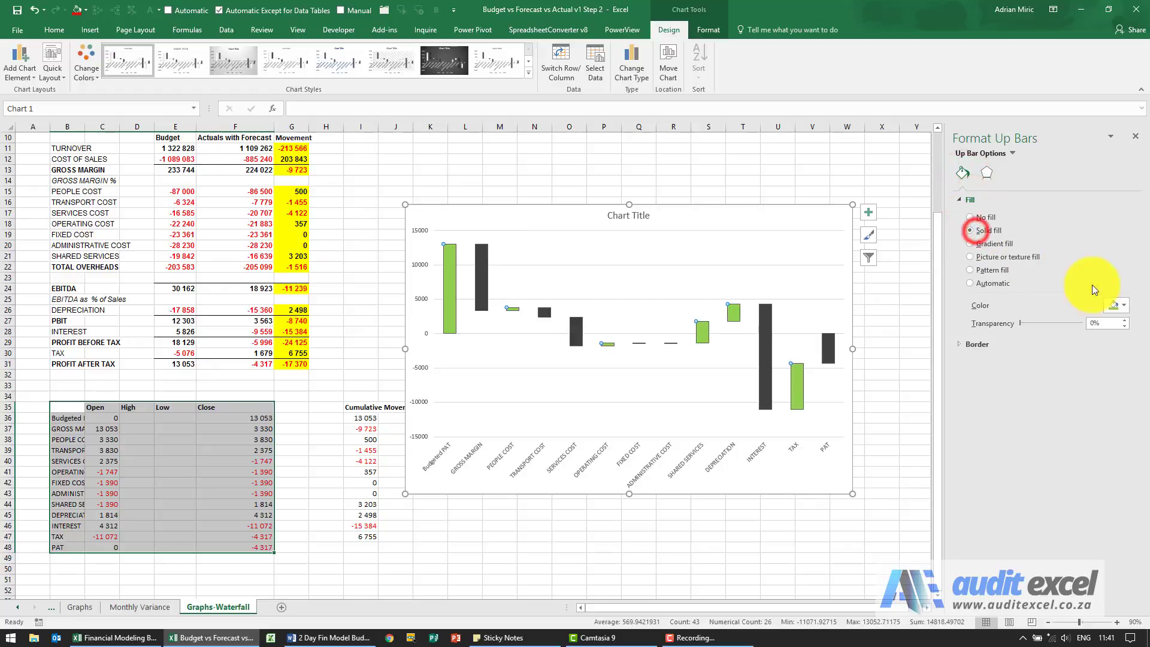
# Give the down bars a solid standard red fill.
pyautogui.click(484, 276)
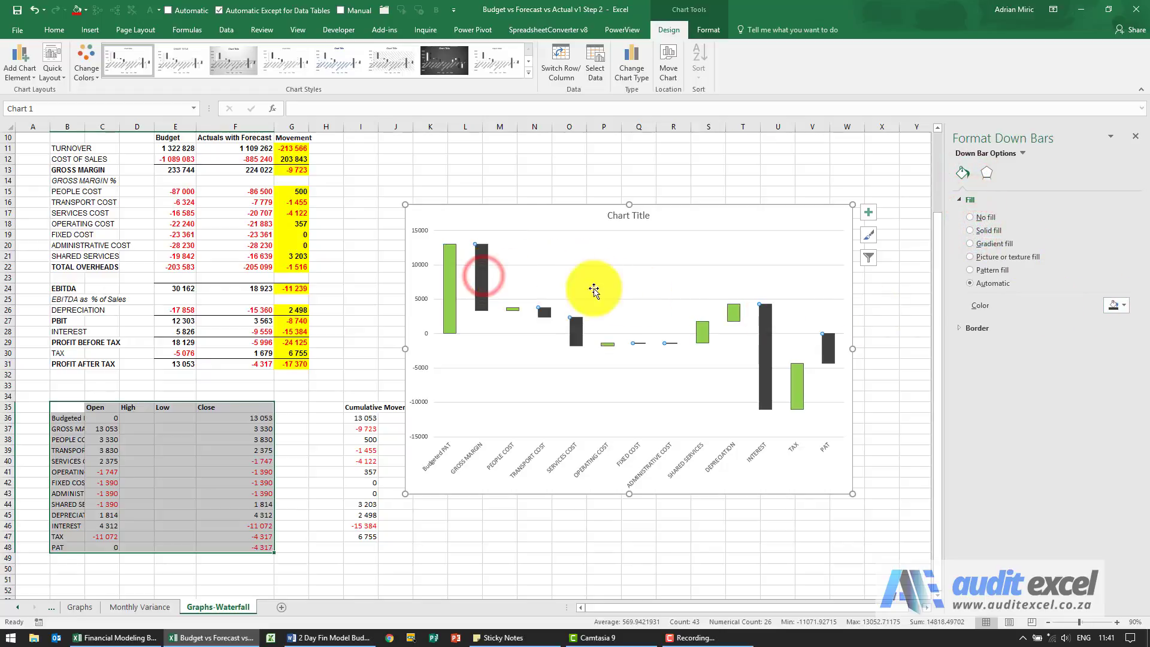
pyautogui.click(977, 232)
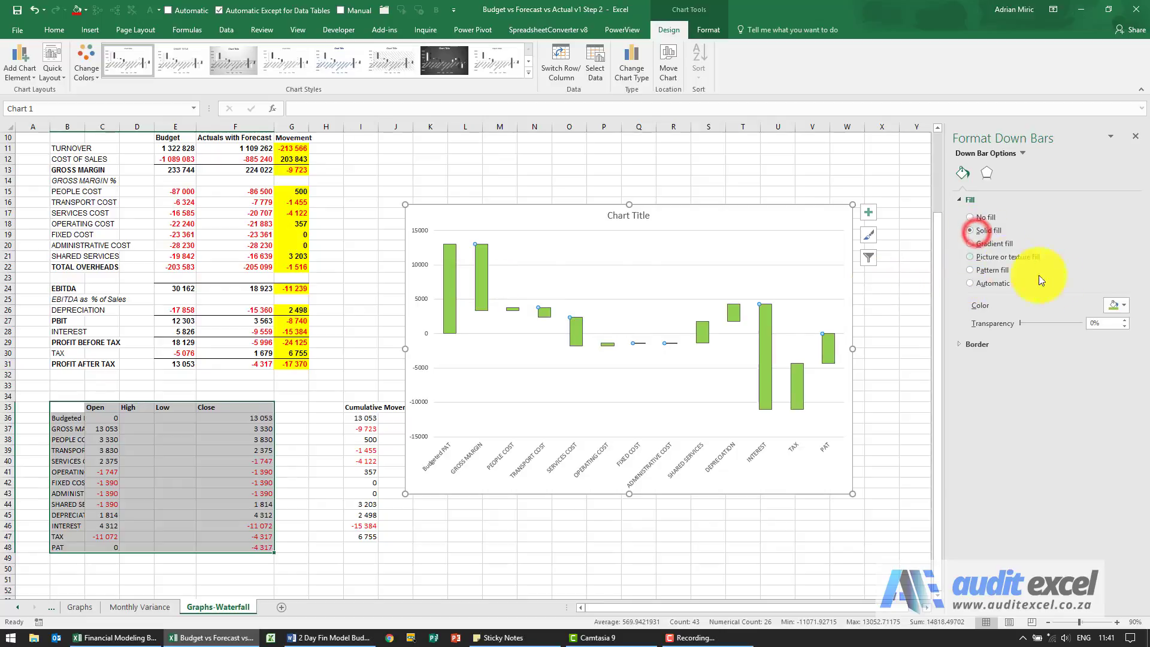
pyautogui.click(1118, 305)
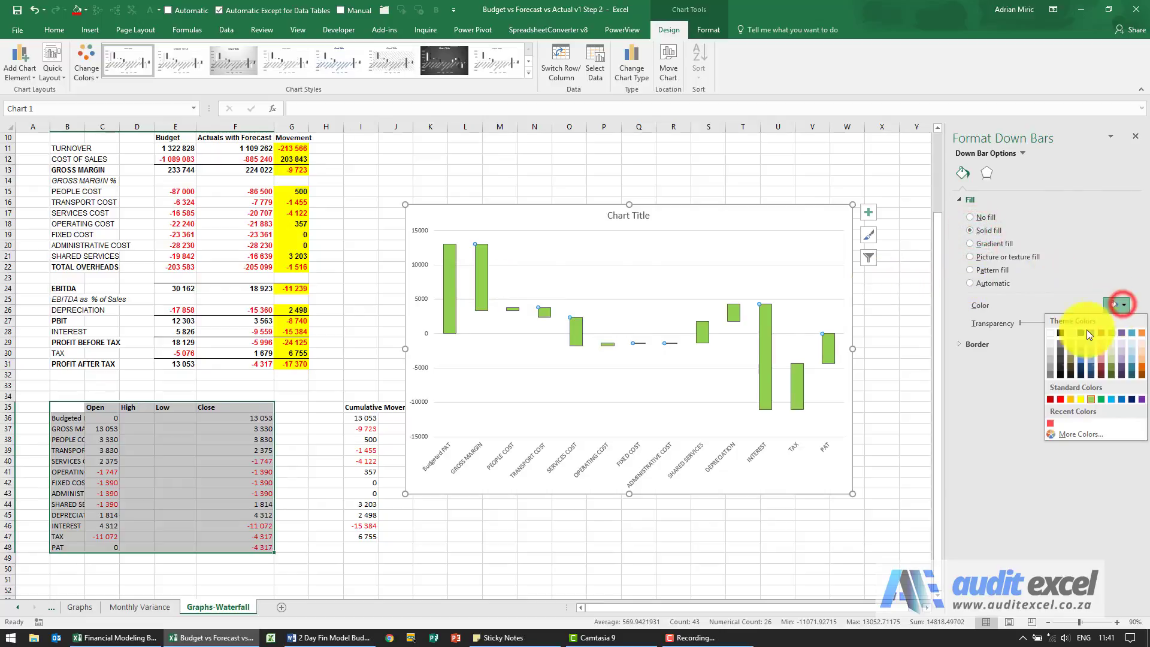
pyautogui.click(1059, 399)
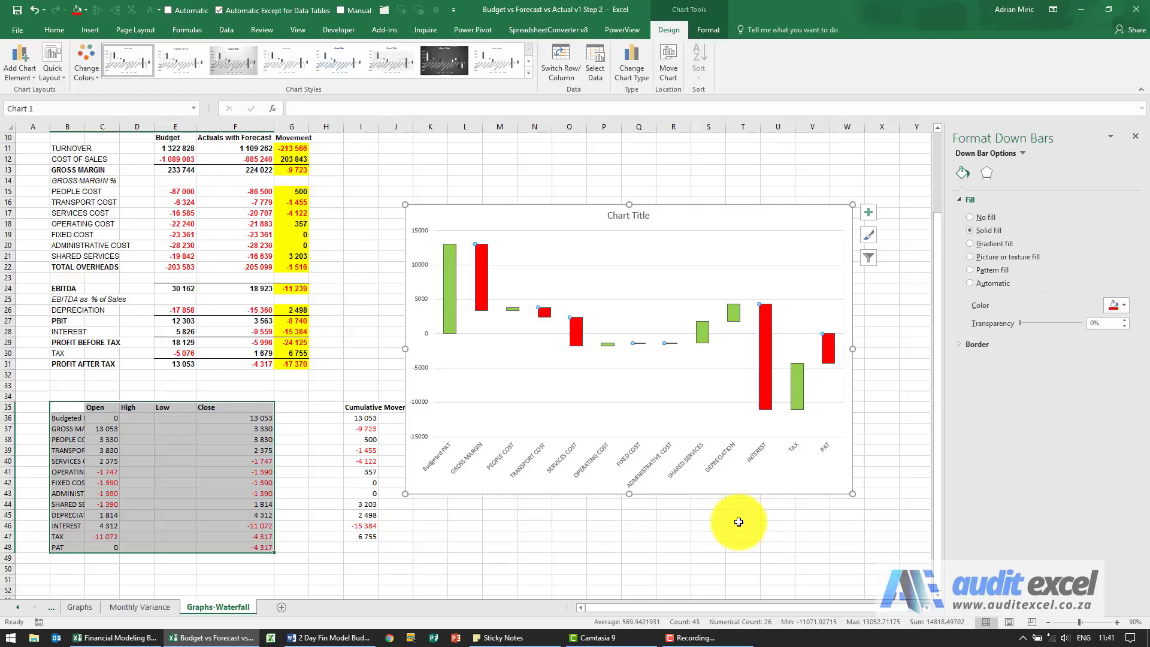
pyautogui.click(644, 515)
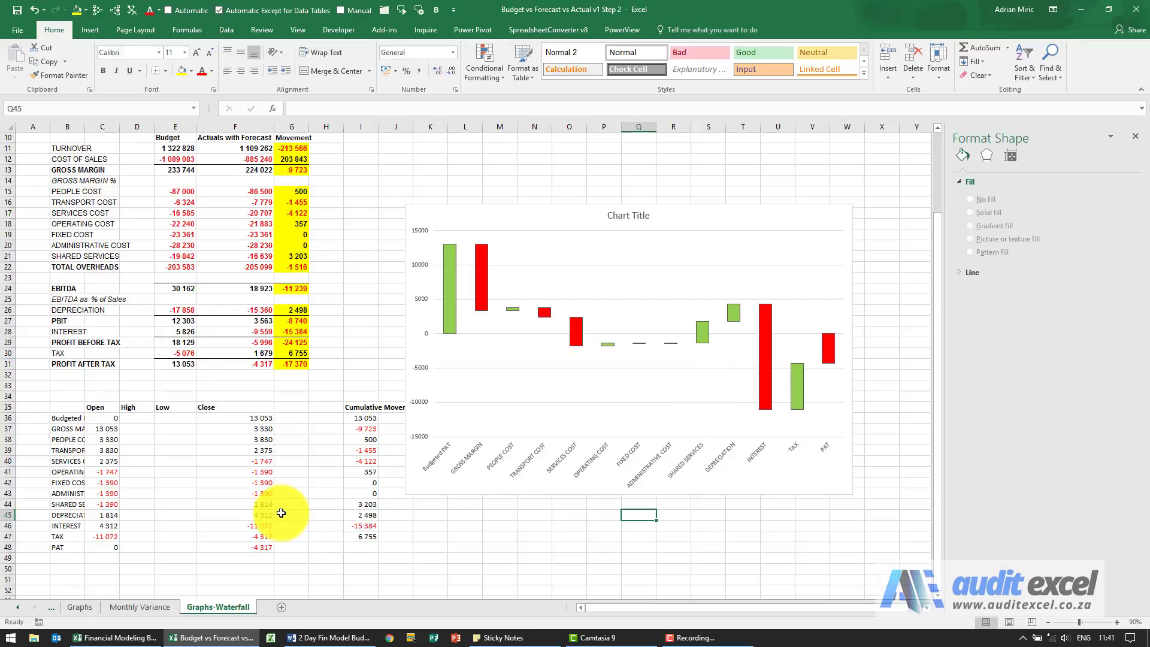
# Open the Graphs sheet and scroll through its turnover tables and line chart.
pyautogui.click(81, 609)
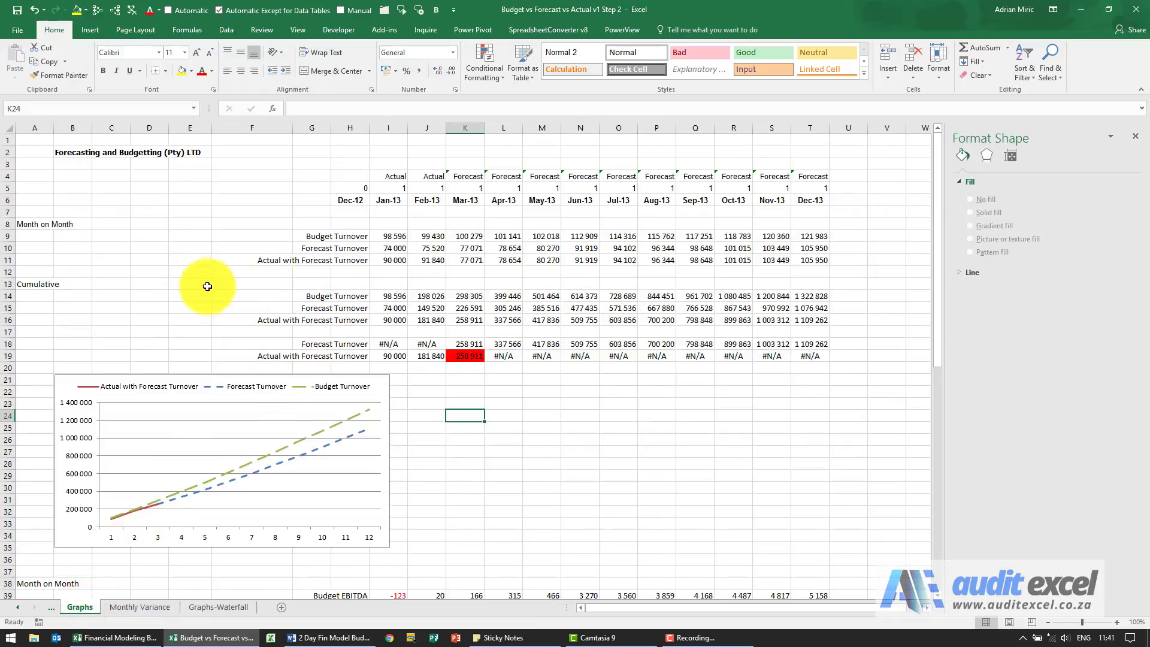
pyautogui.scroll(-9, 239, 314)
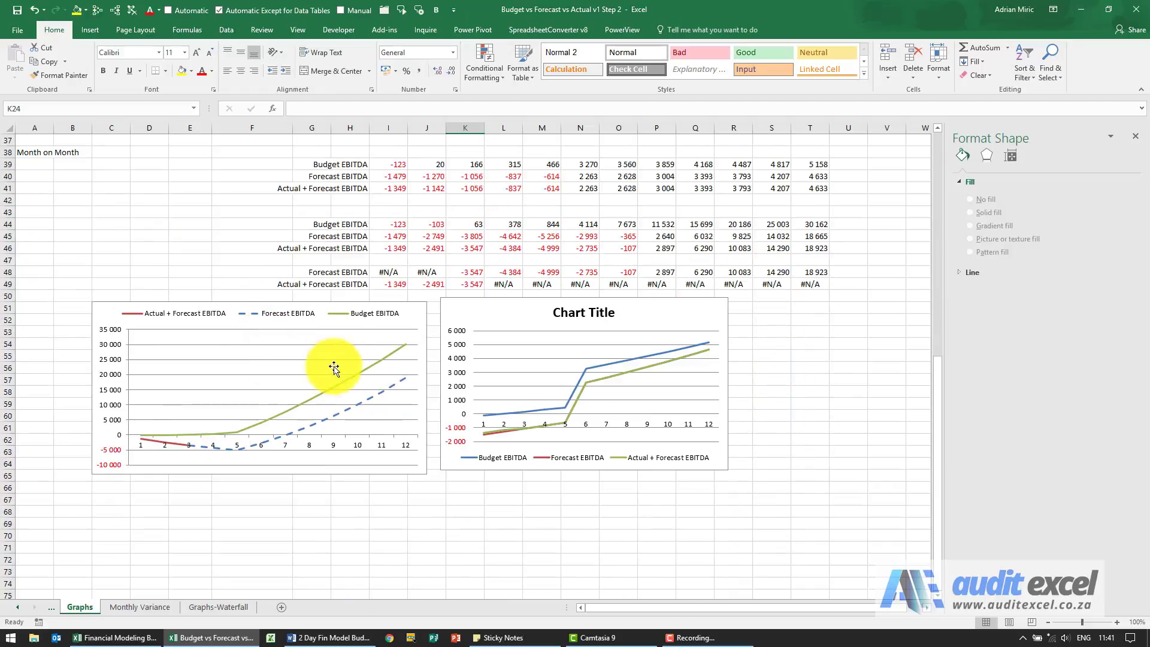
pyautogui.scroll(9, 342, 421)
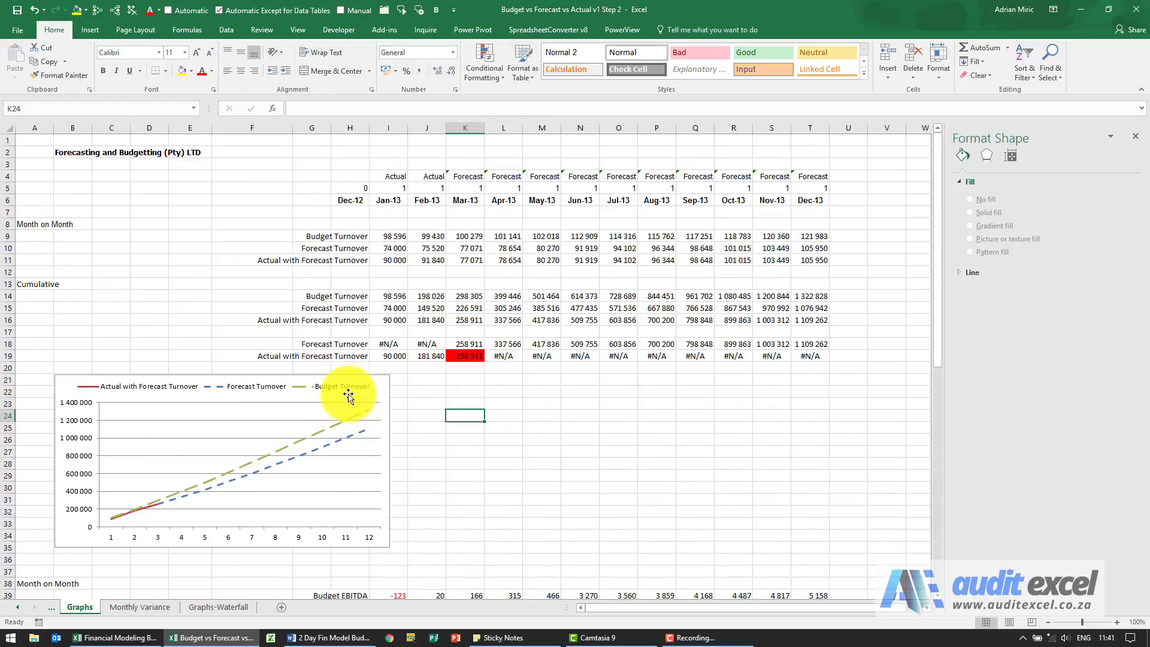